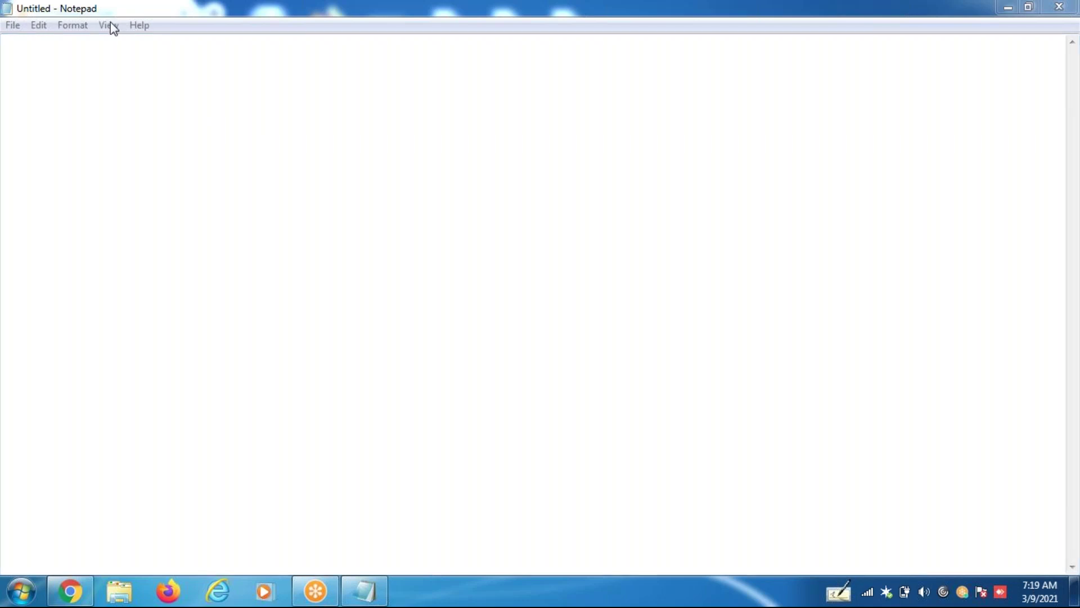
Step: Open Paint with a blank canvas and activate the rectangular selection tool
{"action": "left_click", "coordinate": [75, 46]}
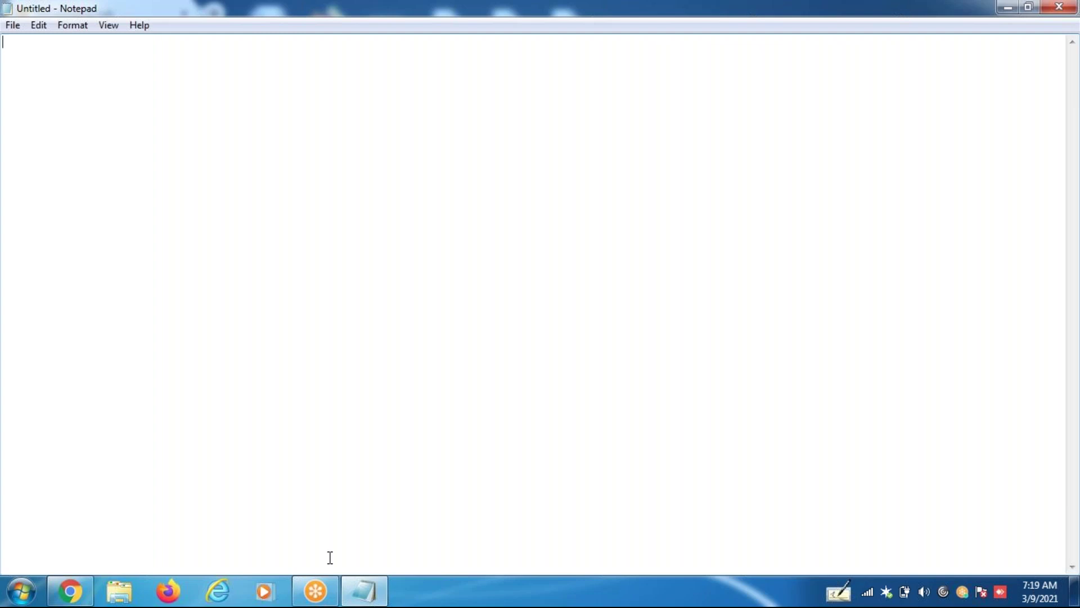
{"action": "left_click", "coordinate": [21, 591]}
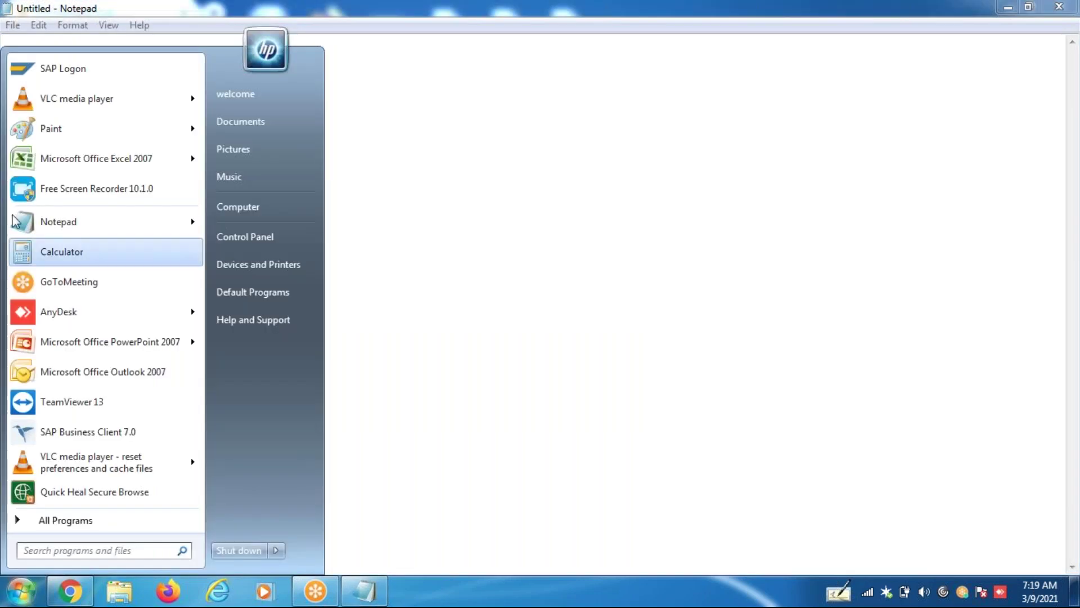
{"action": "left_click", "coordinate": [54, 131]}
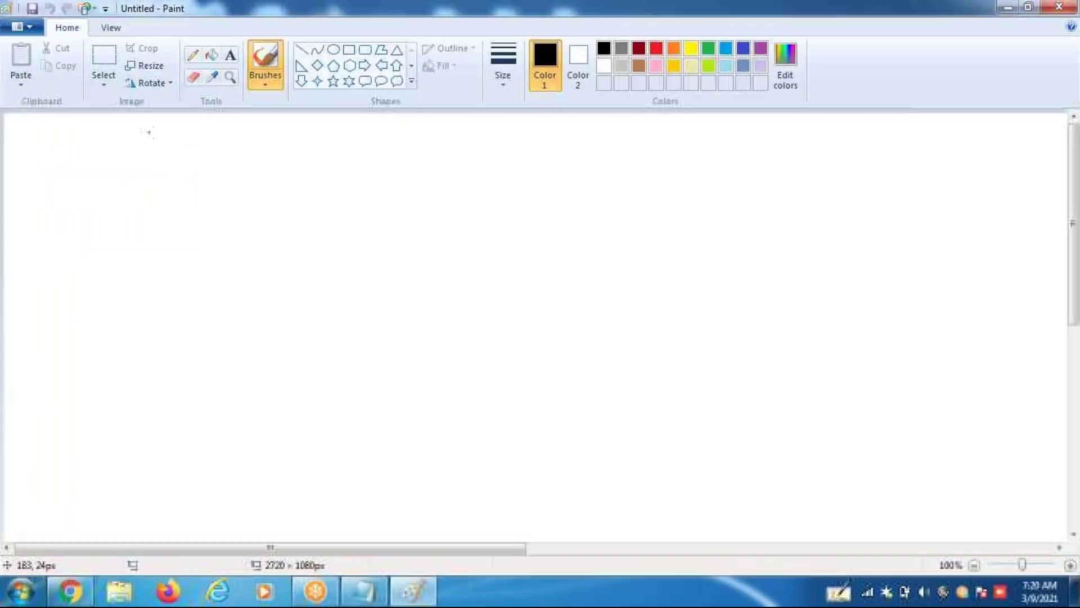
{"action": "left_click", "coordinate": [111, 56]}
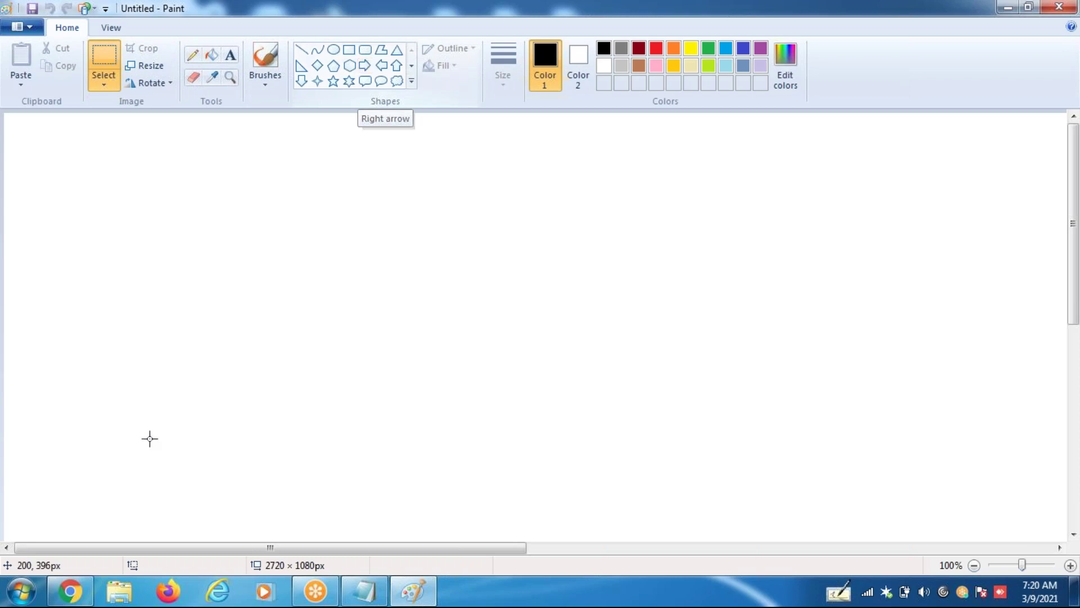
Step: Search the computer for "posting", open the Posting to Fi workbook in Excel, and dismiss the document recovery list
{"action": "left_click", "coordinate": [21, 590]}
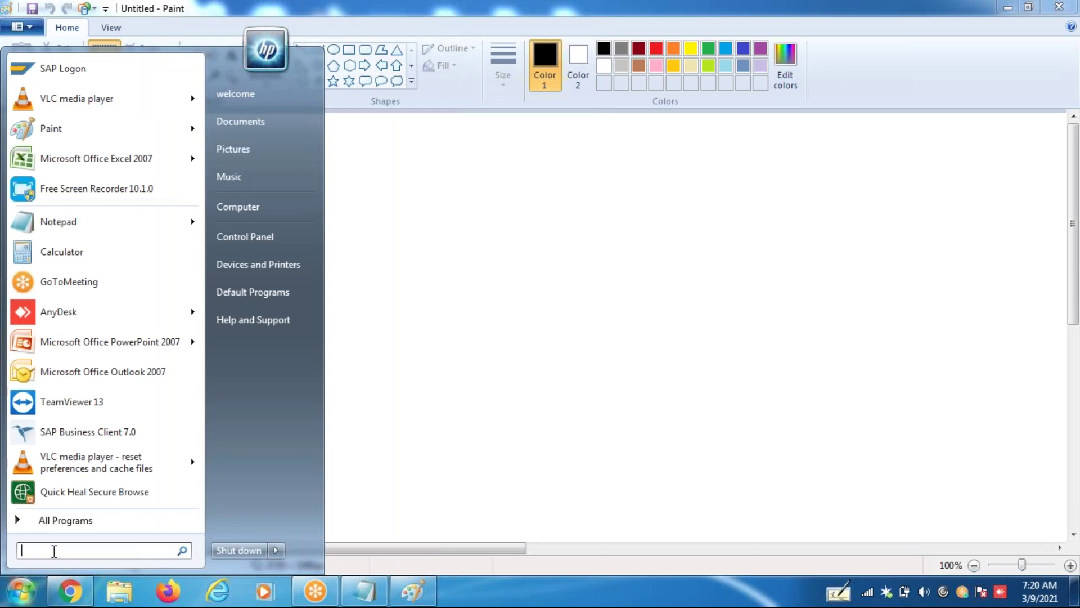
{"action": "type", "text": "posting"}
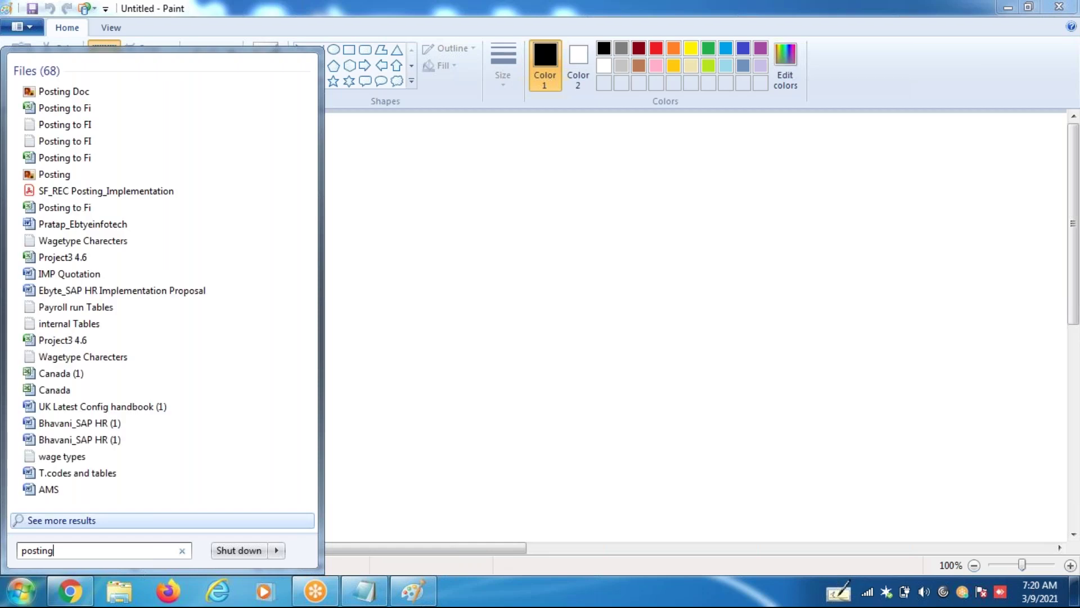
{"action": "left_click", "coordinate": [82, 108]}
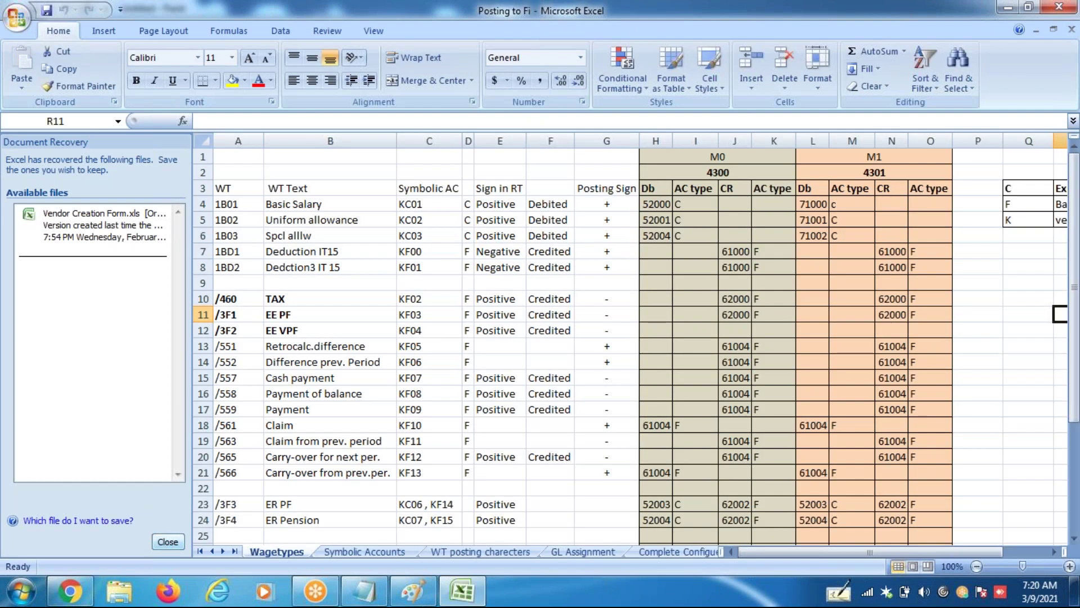
{"action": "left_click", "coordinate": [168, 541]}
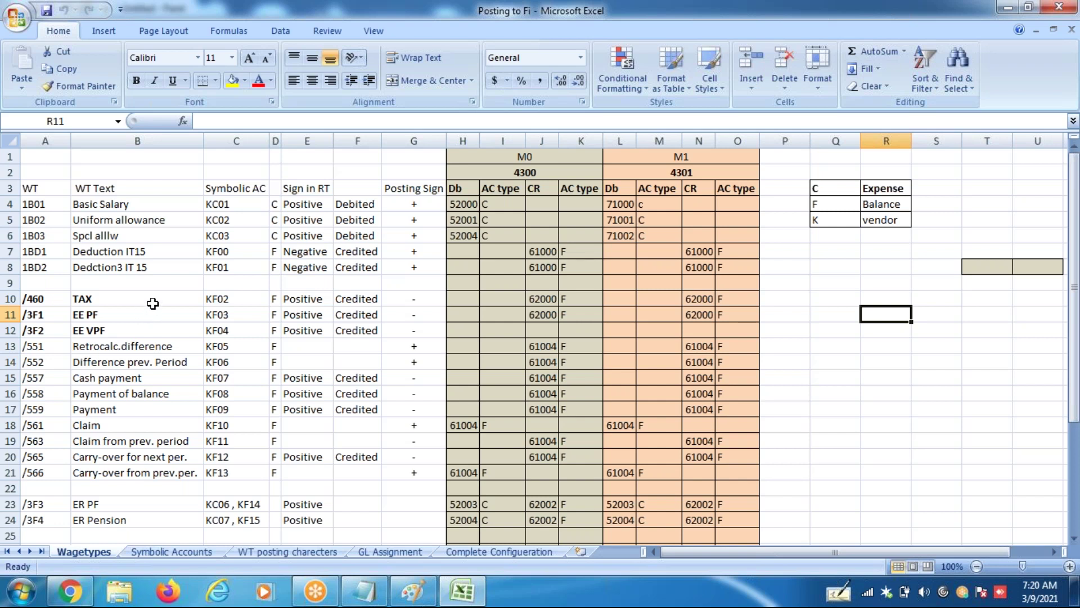
Step: Hide columns C through G on the Wagetypes sheet
{"action": "left_click_drag", "start_coordinate": [236, 140], "coordinate": [413, 141]}
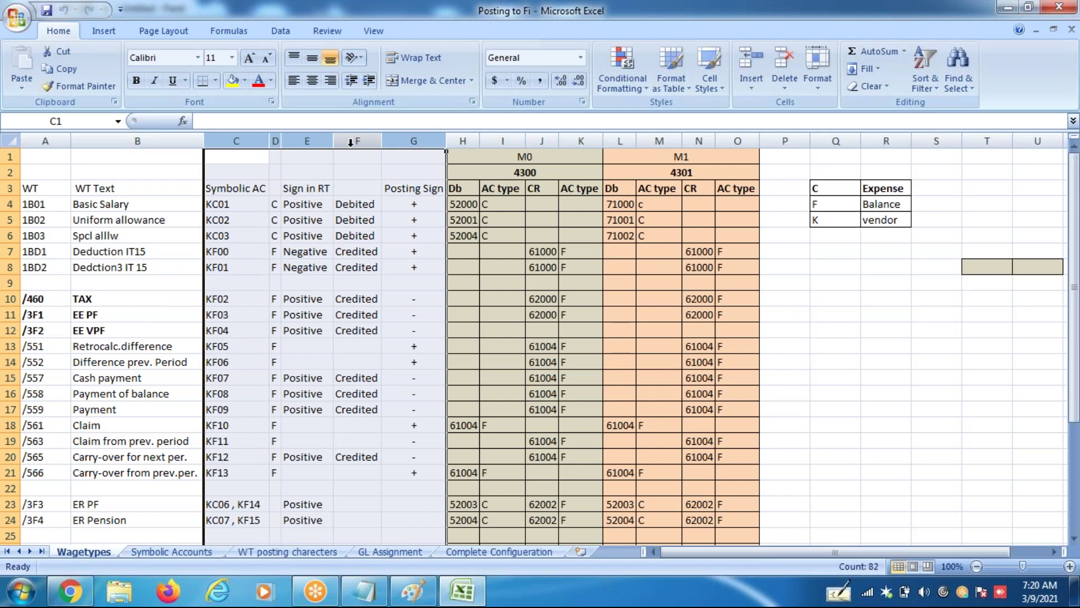
{"action": "right_click", "coordinate": [322, 141]}
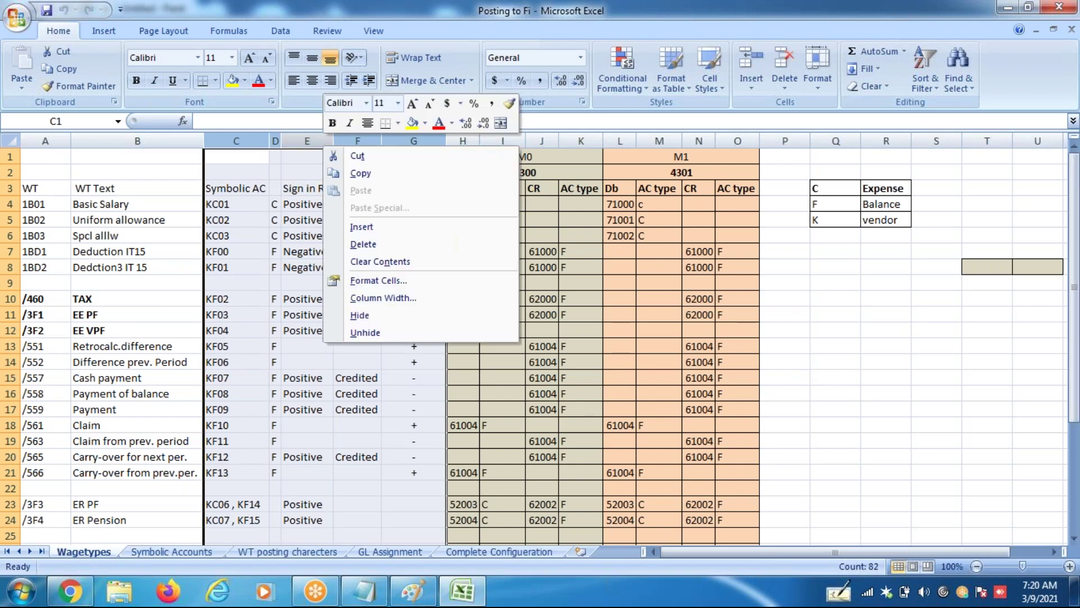
{"action": "left_click", "coordinate": [369, 315]}
Step: Examine the wage type groups by highlighting rows 4–8, the /460 to /3F2 rows, the /551 to /566 rows, and the /3F3 and /3F4 rows
{"action": "left_click_drag", "start_coordinate": [10, 204], "coordinate": [12, 267]}
{"action": "left_click_drag", "start_coordinate": [10, 204], "coordinate": [11, 265]}
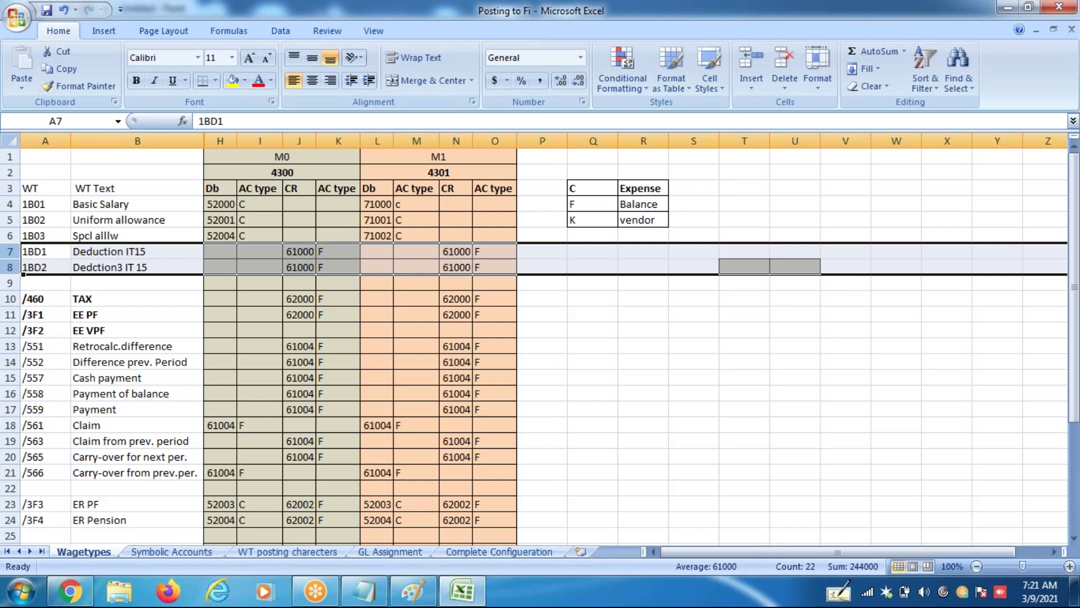
{"action": "left_click_drag", "start_coordinate": [11, 299], "coordinate": [11, 329]}
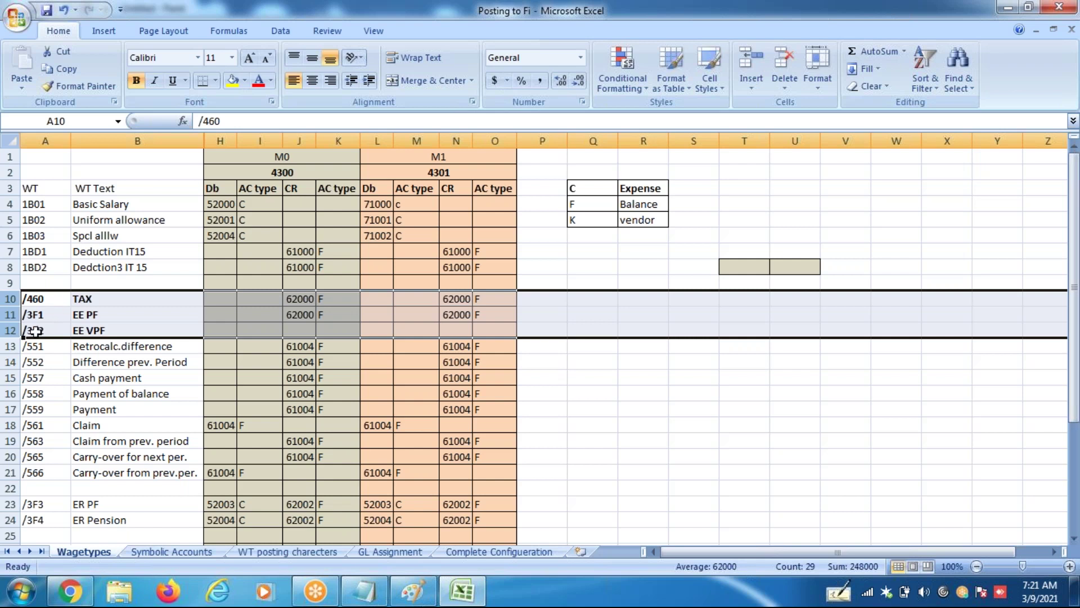
{"action": "left_click_drag", "start_coordinate": [12, 347], "coordinate": [35, 471]}
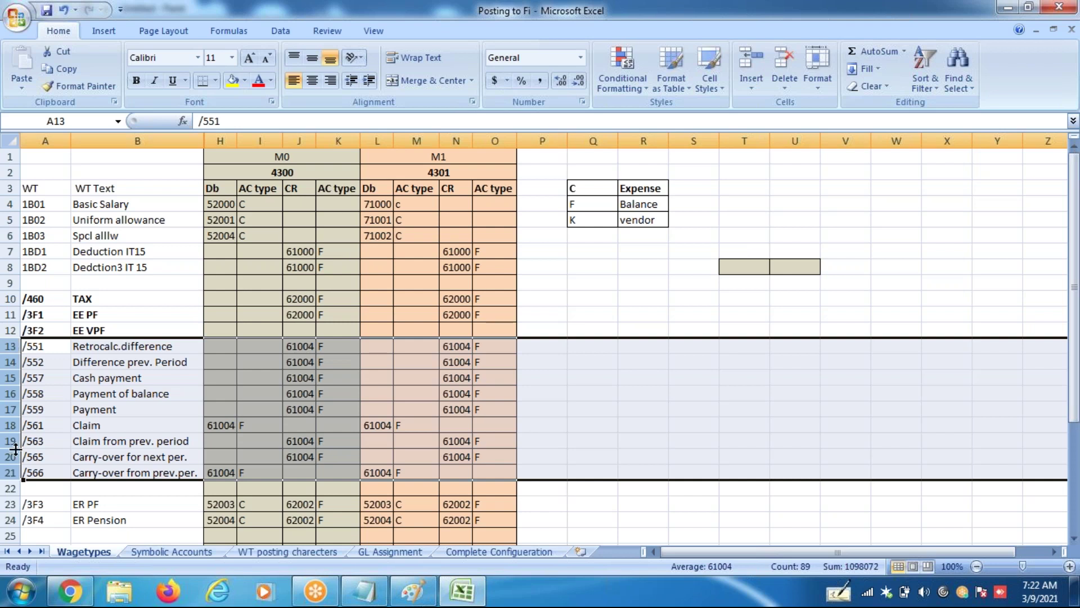
{"action": "left_click_drag", "start_coordinate": [1072, 263], "coordinate": [1072, 278]}
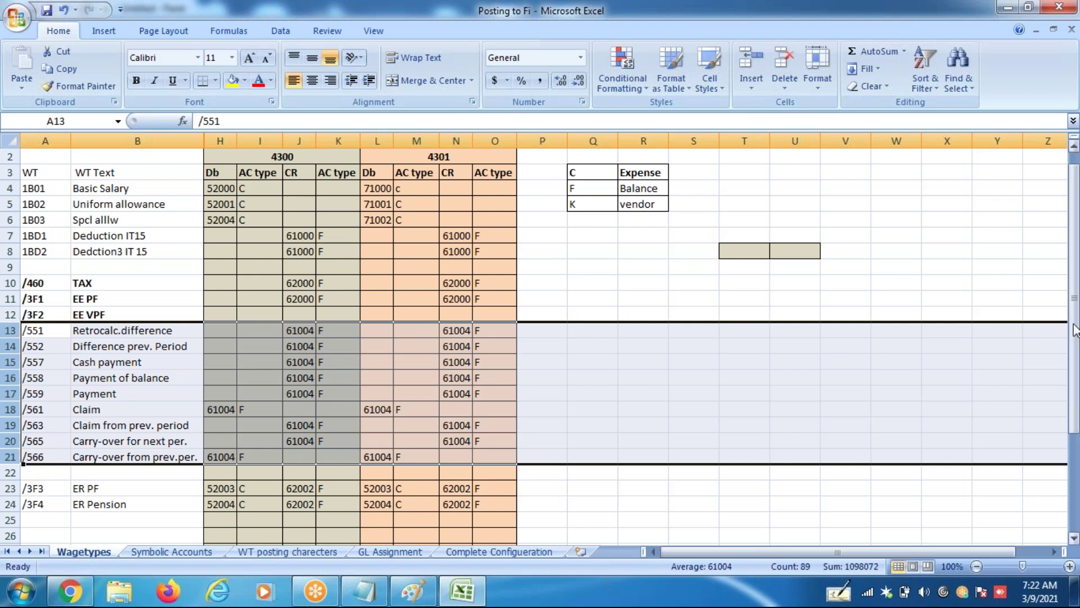
{"action": "left_click_drag", "start_coordinate": [1076, 329], "coordinate": [1075, 345]}
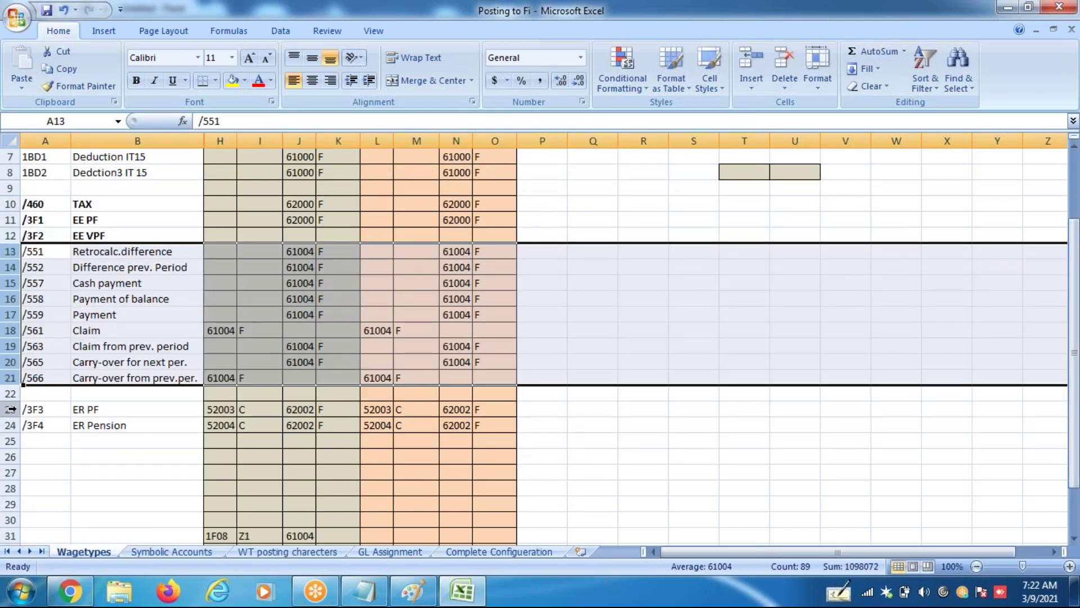
{"action": "left_click_drag", "start_coordinate": [11, 409], "coordinate": [11, 423]}
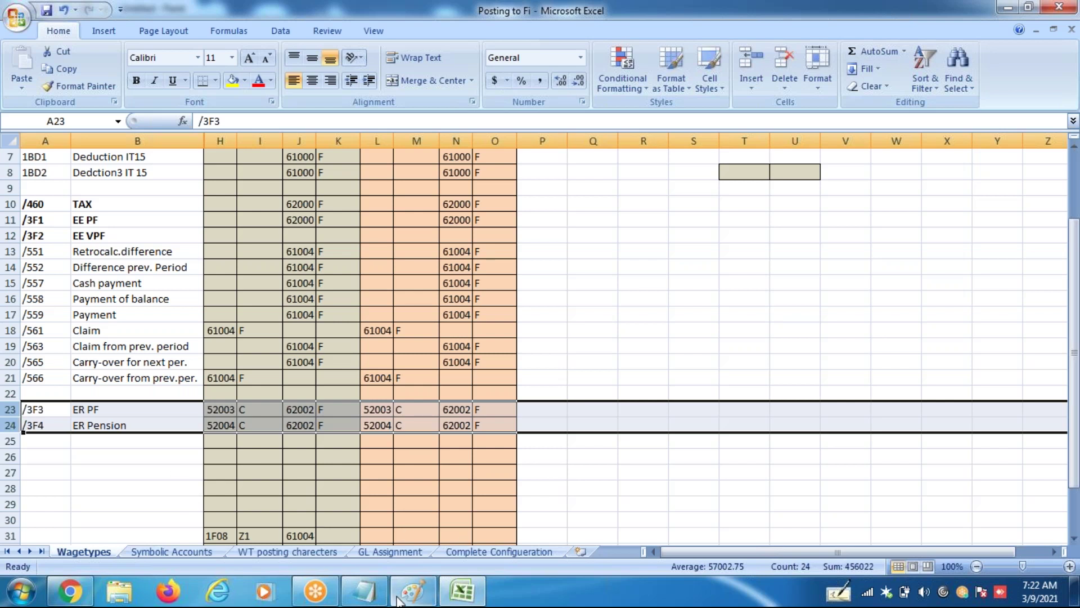
Step: Switch to Paint and draw two nearly vertical black lines about 537 px tall, dividing the canvas into three columns
{"action": "left_click", "coordinate": [415, 599]}
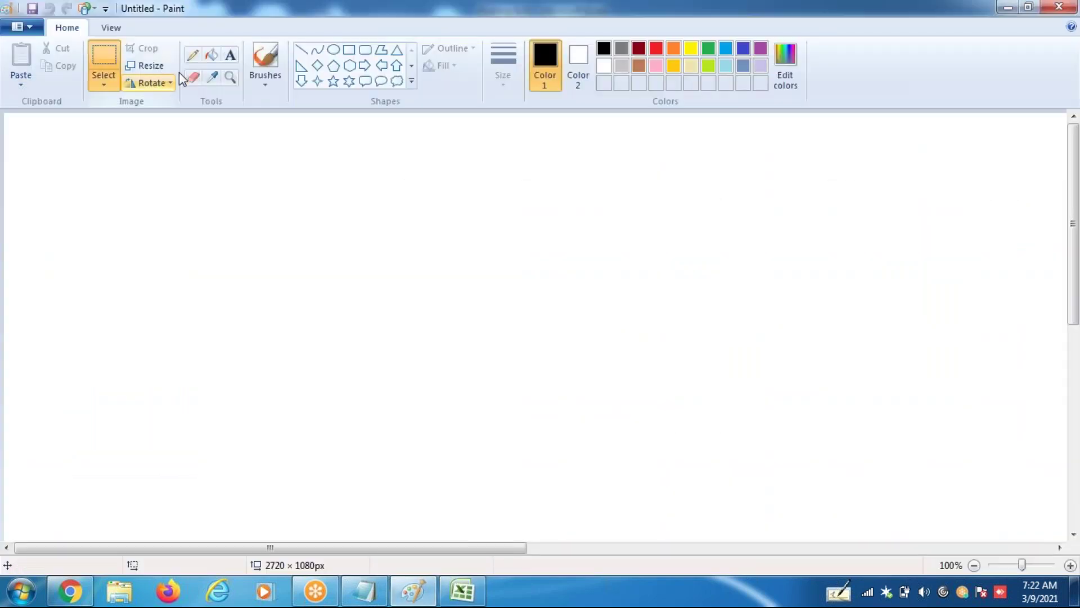
{"action": "left_click", "coordinate": [231, 59]}
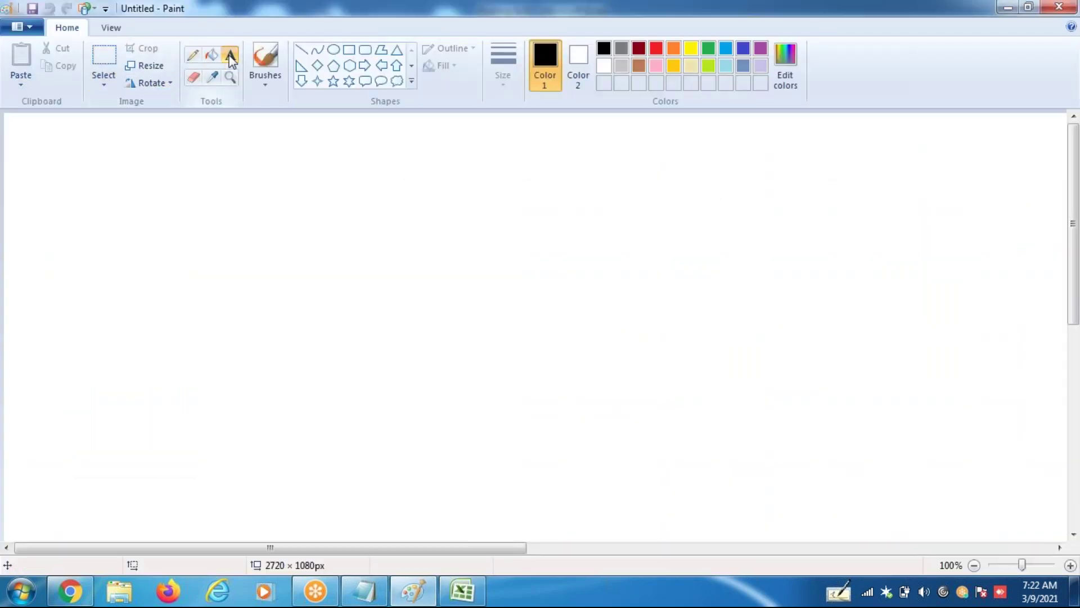
{"action": "left_click", "coordinate": [304, 54]}
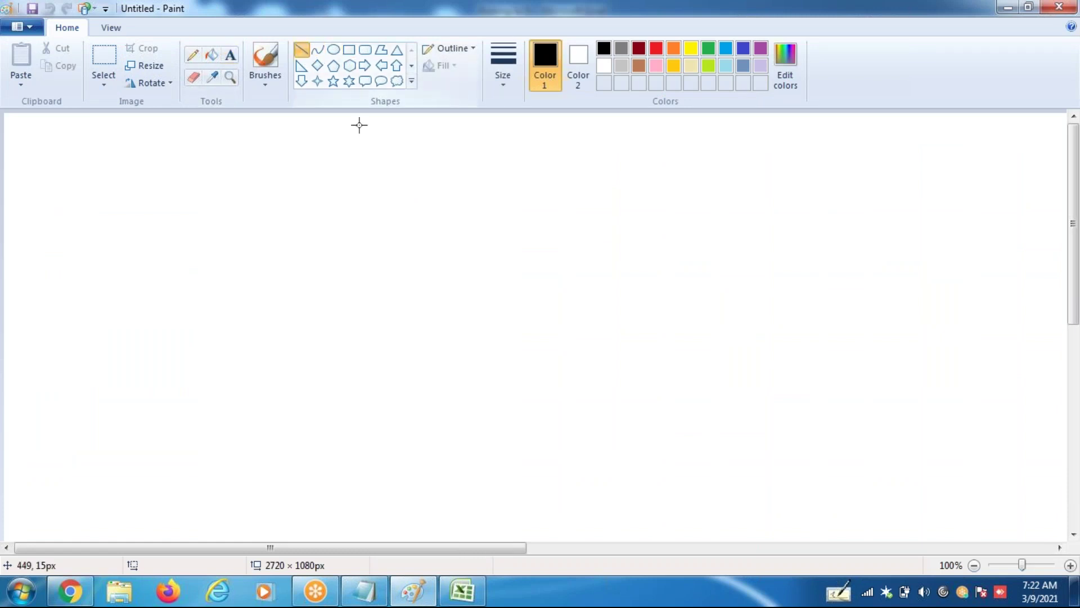
{"action": "left_click_drag", "start_coordinate": [356, 118], "coordinate": [362, 540]}
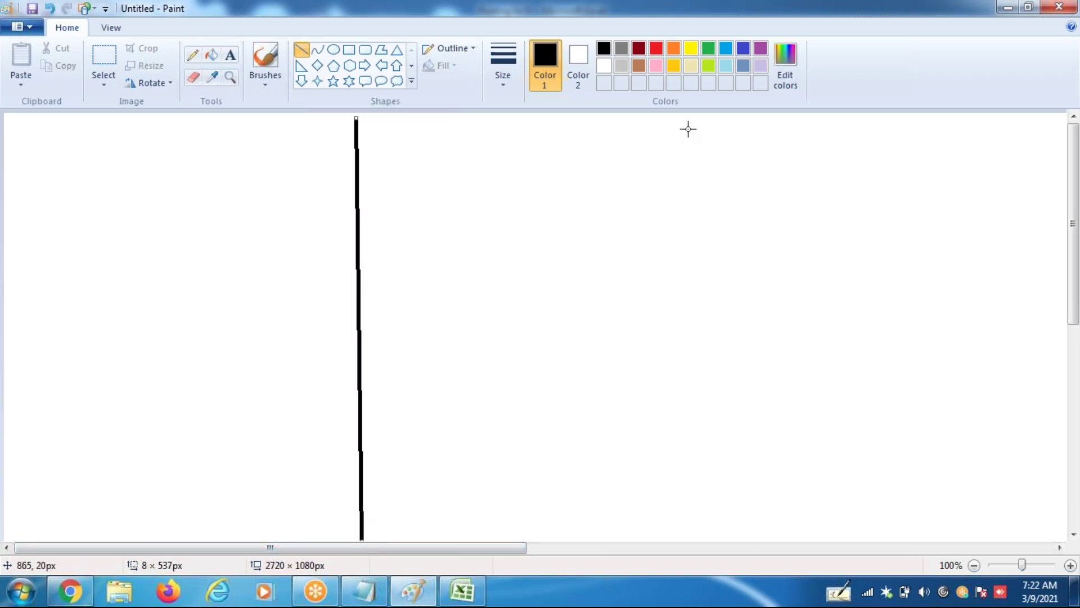
{"action": "left_click_drag", "start_coordinate": [686, 120], "coordinate": [704, 545]}
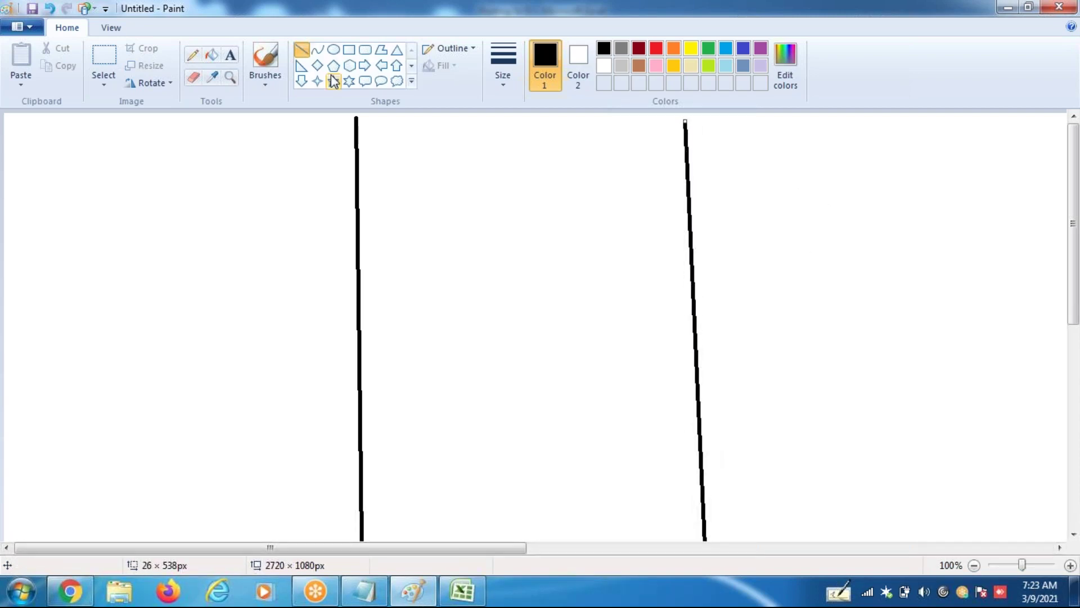
Step: Place a text box at the top of the first column on the canvas
{"action": "left_click", "coordinate": [230, 54]}
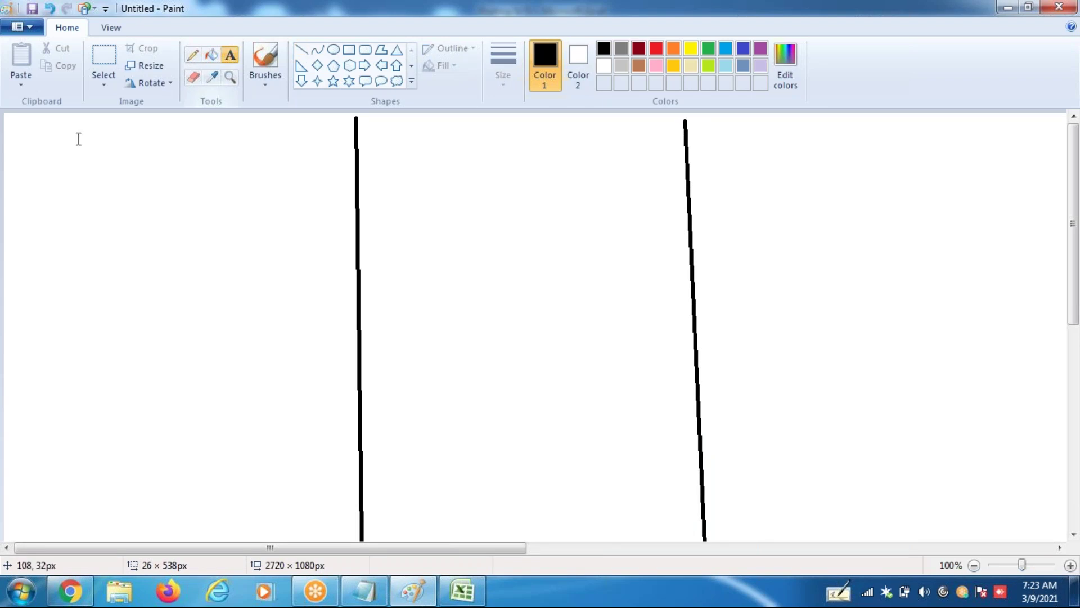
{"action": "left_click", "coordinate": [37, 131]}
{"action": "type", "text": "HR "}
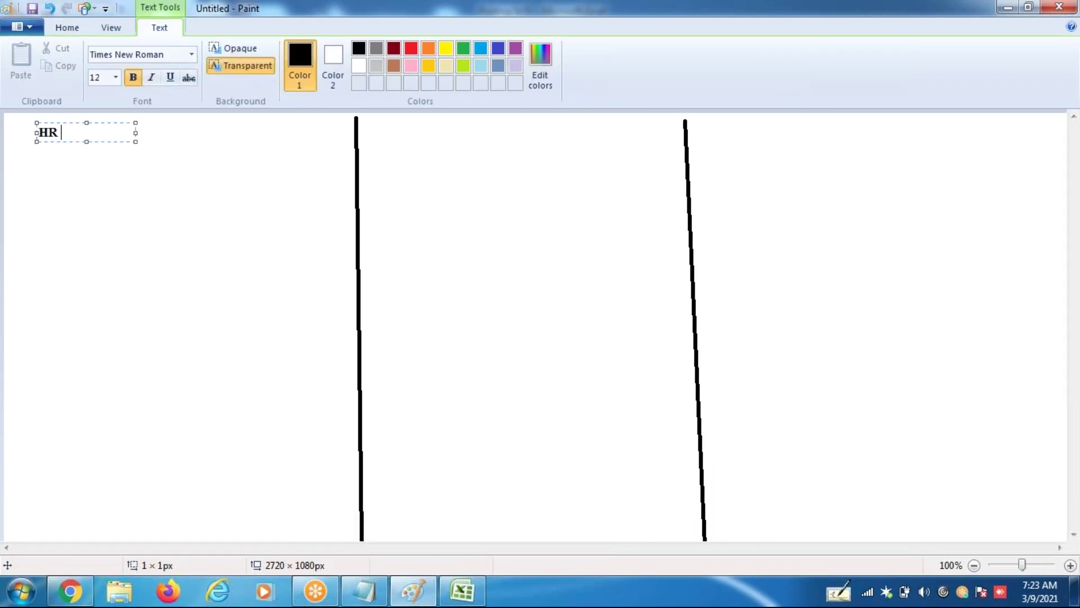
{"action": "type", "text": "Function"}
{"action": "key", "text": "BackSpace"}
{"action": "key", "text": "BackSpace"}
{"action": "key", "text": "BackSpace"}
{"action": "key", "text": "BackSpace"}
{"action": "key", "text": "BackSpace"}
{"action": "key", "text": "BackSpace"}
{"action": "key", "text": "BackSpace"}
{"action": "key", "text": "BackSpace"}
{"action": "key", "text": "BackSpace"}
{"action": "key", "text": "BackSpace"}
{"action": "key", "text": "BackSpace"}
Step: Enter the heading "Payroll Consultant" in the first column's text box, widening the box to about 165 px
{"action": "type", "text": "Payroll Consultan"}
{"action": "left_click_drag", "start_coordinate": [136, 132], "coordinate": [164, 135]}
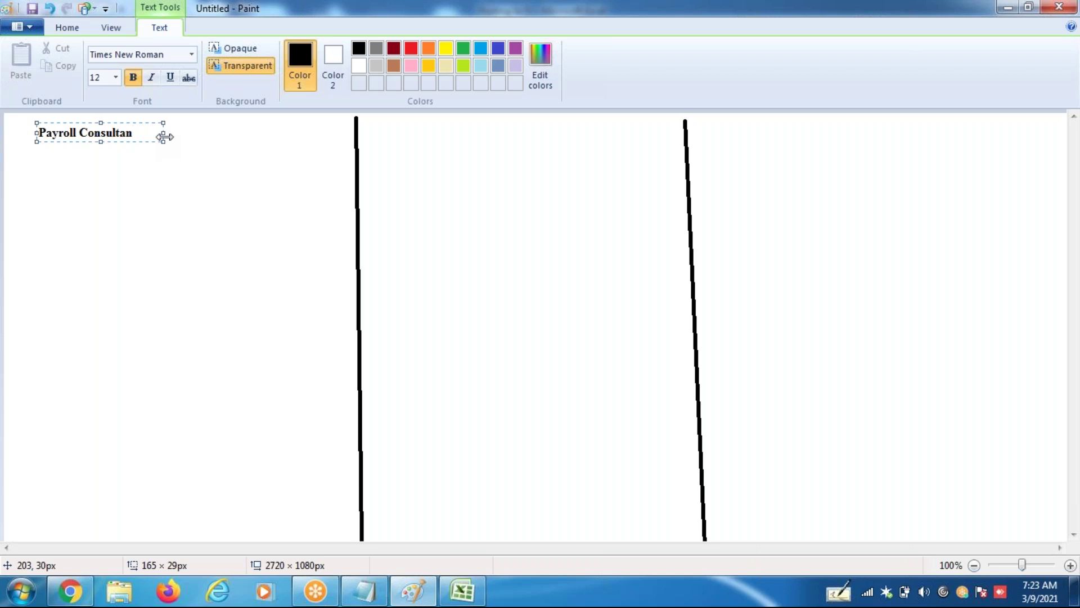
{"action": "type", "text": "t"}
{"action": "left_click", "coordinate": [184, 154]}
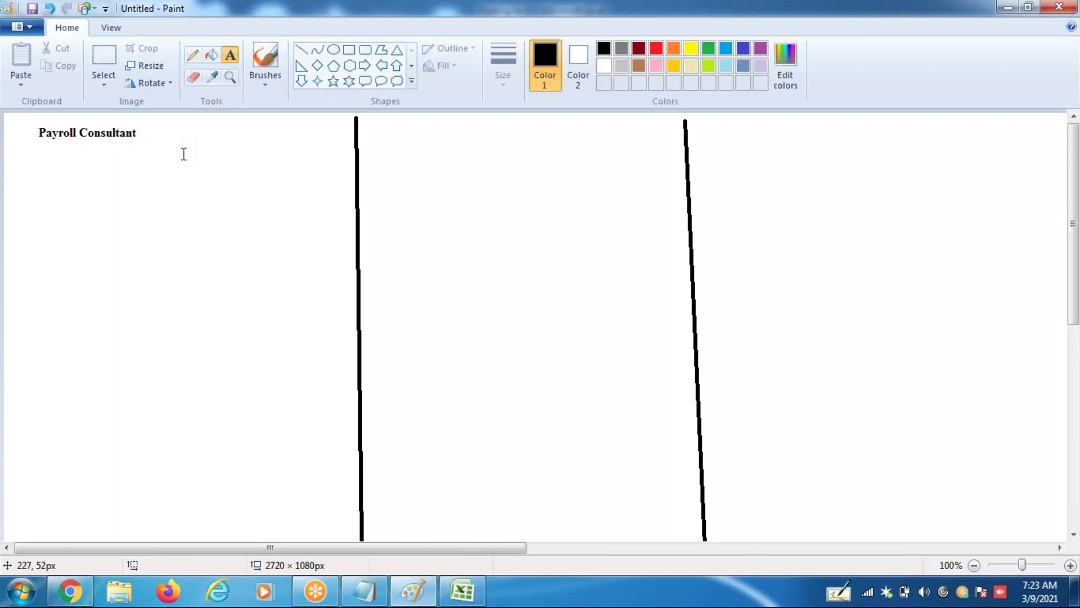
Step: Start a note beneath the Payroll Consultant heading reading "-> List of Pay Component" in a text box widened to about 408 px
{"action": "left_click", "coordinate": [32, 160]}
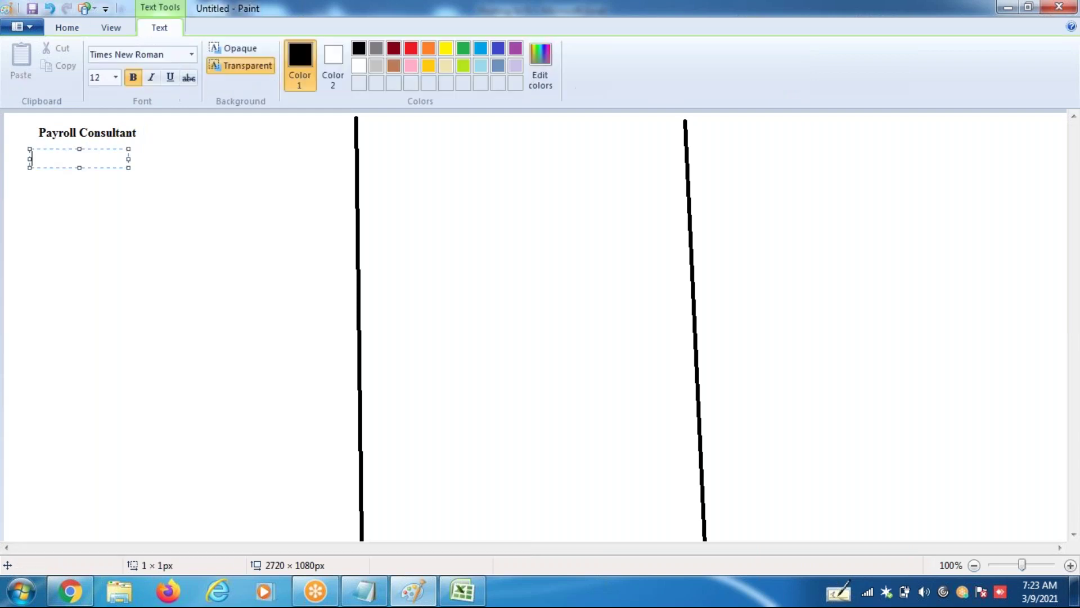
{"action": "type", "text": "-> List of C"}
{"action": "key", "text": "BackSpace"}
{"action": "type", "text": "Pay "}
{"action": "type", "text": "Co"}
{"action": "type", "text": "mpone"}
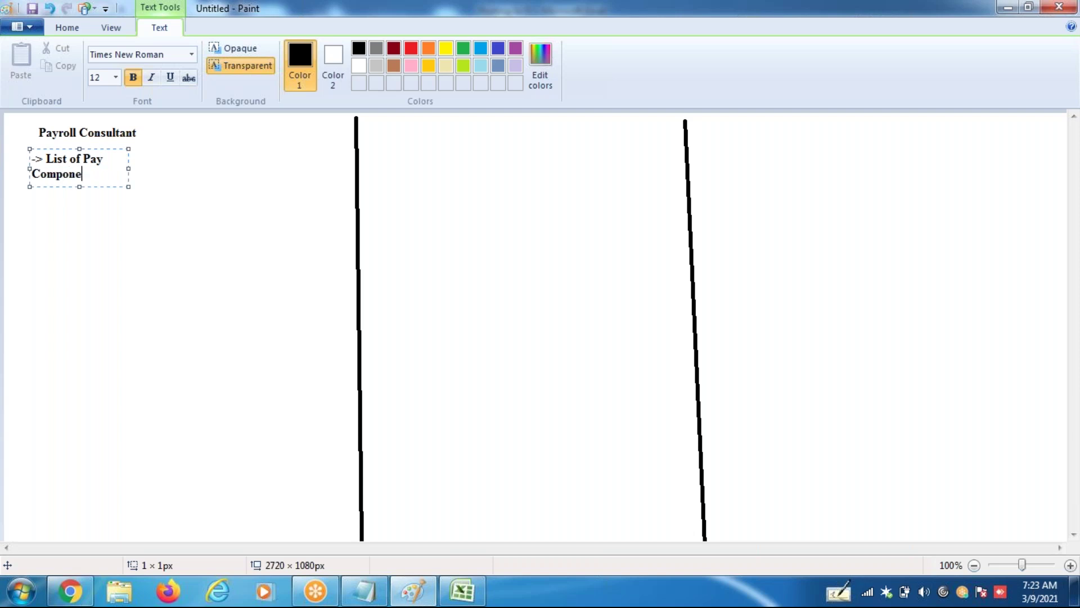
{"action": "type", "text": "ntc"}
{"action": "left_click_drag", "start_coordinate": [129, 168], "coordinate": [348, 177]}
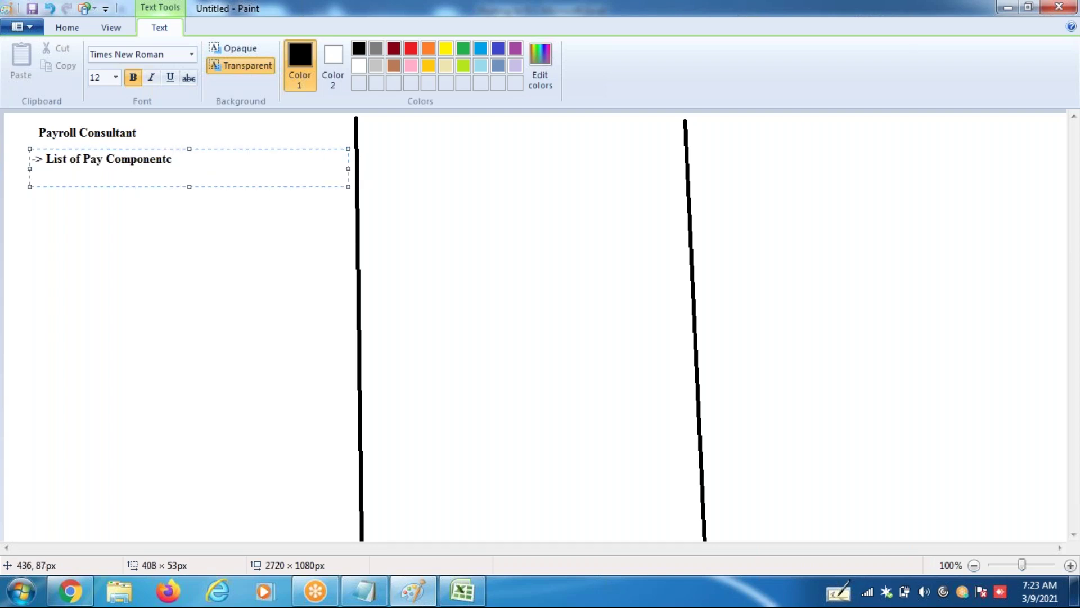
{"action": "key", "text": "BackSpace"}
Step: Complete the note's first line with "s(Payments , dedns, Er Cont.," so it lists the pay component types
{"action": "type", "text": "s(Paymenst"}
{"action": "key", "text": "BackSpace"}
{"action": "key", "text": "BackSpace"}
{"action": "type", "text": "t"}
{"action": "type", "text": "s , dedns, Er Cons"}
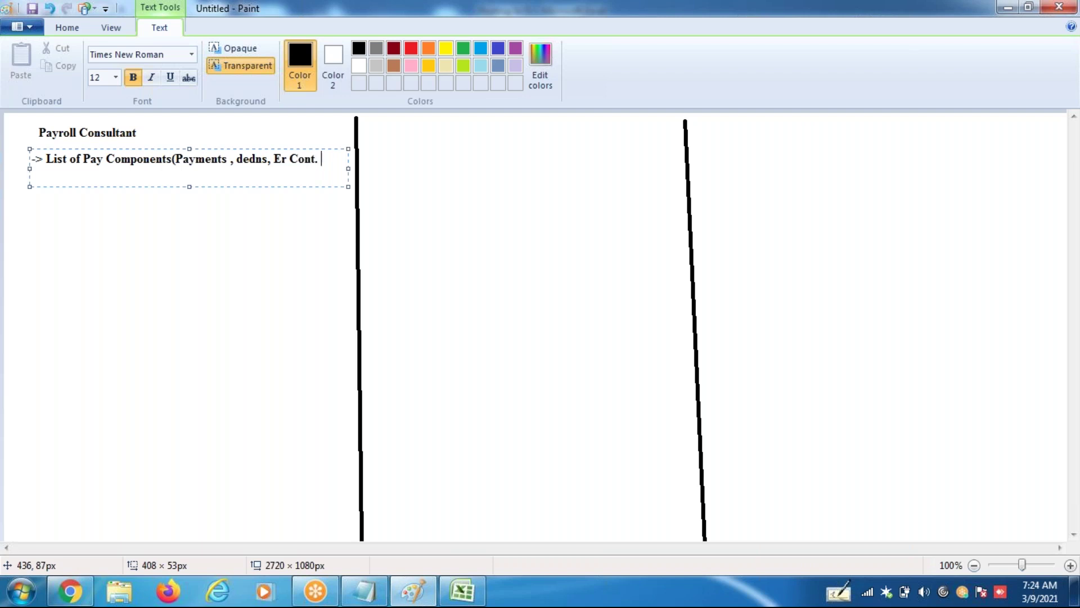
{"action": "type", "text": ","}
Step: Add the indented lines "Technical Wagetypes). Share the list to FI Admin," and "Consultant." to the note and commit the text
{"action": "key", "text": "Return"}
{"action": "type", "text": "Technical W"}
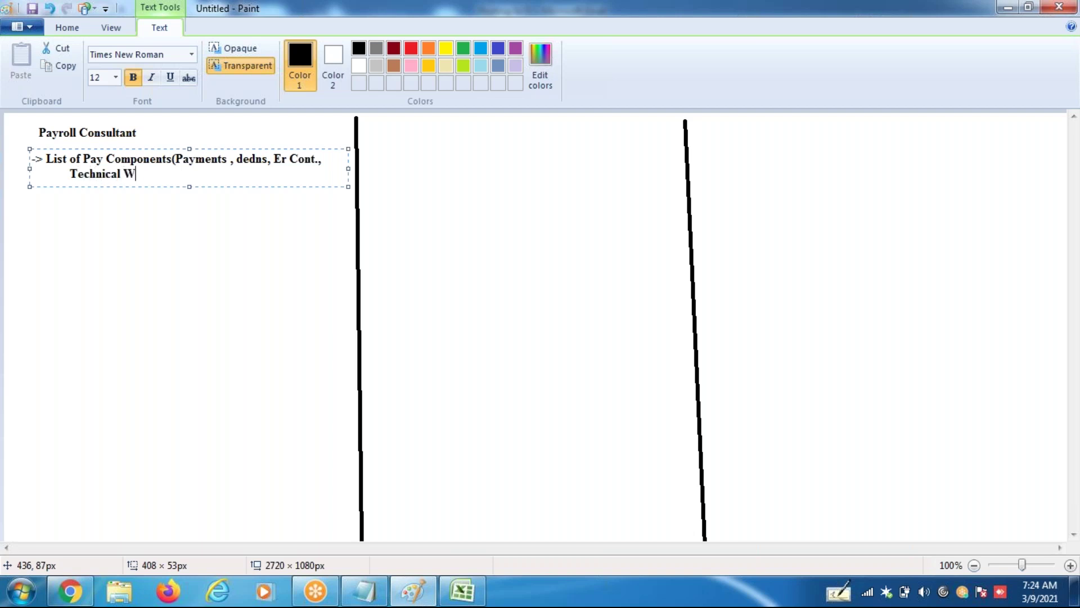
{"action": "type", "text": "agetypes). Share "}
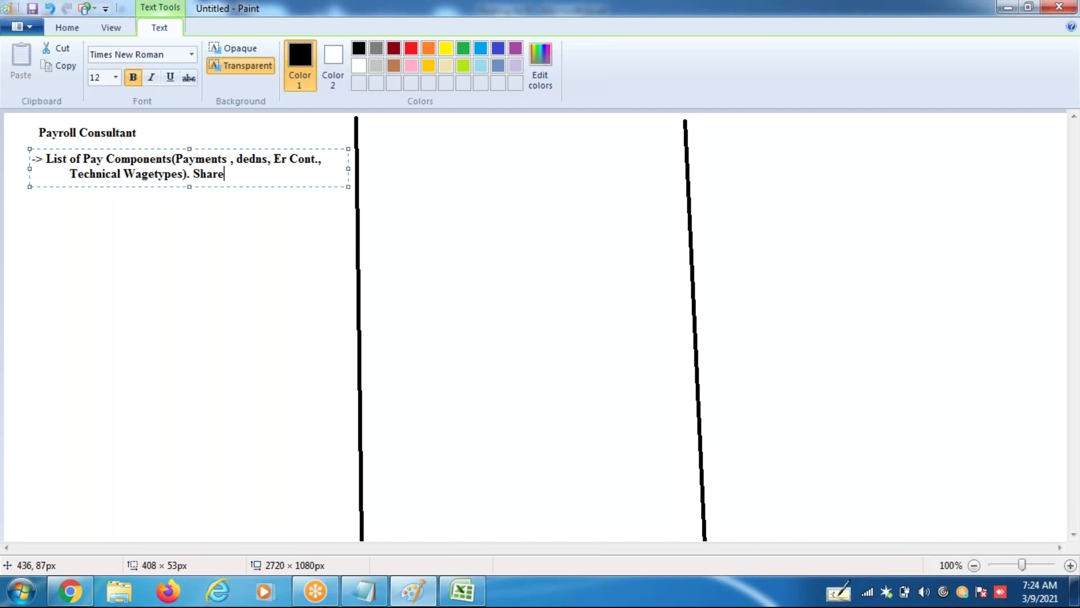
{"action": "type", "text": "the list to FI Admin,"}
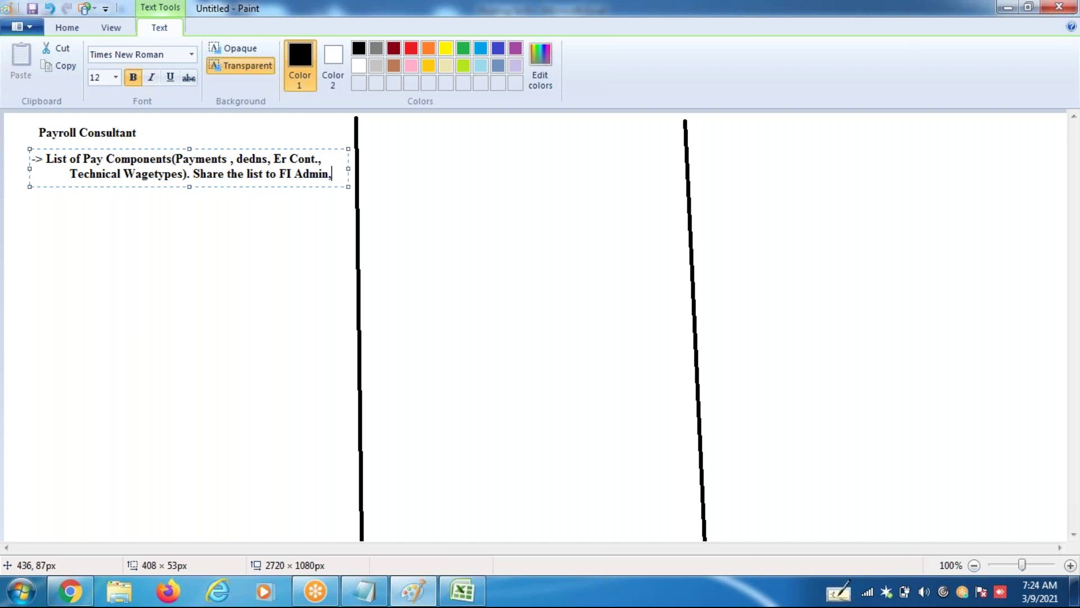
{"action": "key", "text": "Return"}
{"action": "type", "text": "Consultant."}
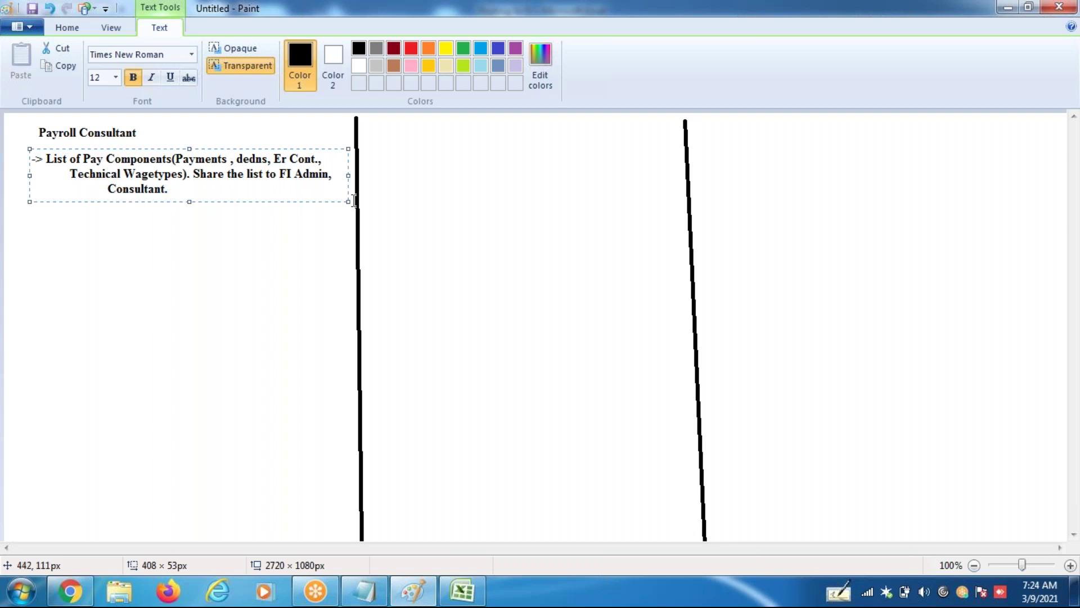
{"action": "left_click", "coordinate": [316, 258]}
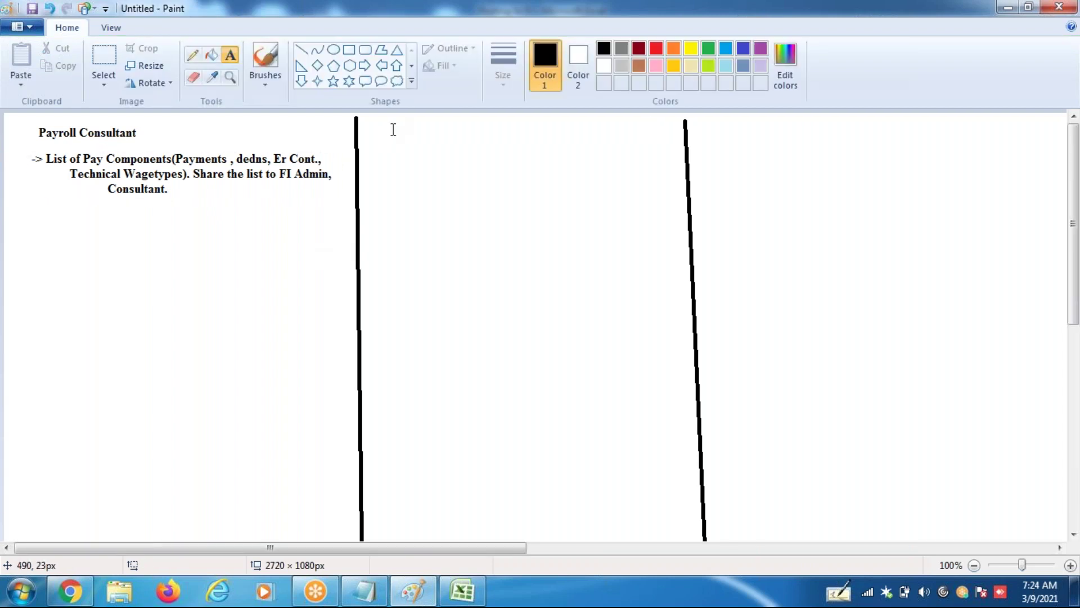
Step: Enter the text "FI" at the top of the second column as the start of its heading
{"action": "left_click", "coordinate": [367, 133]}
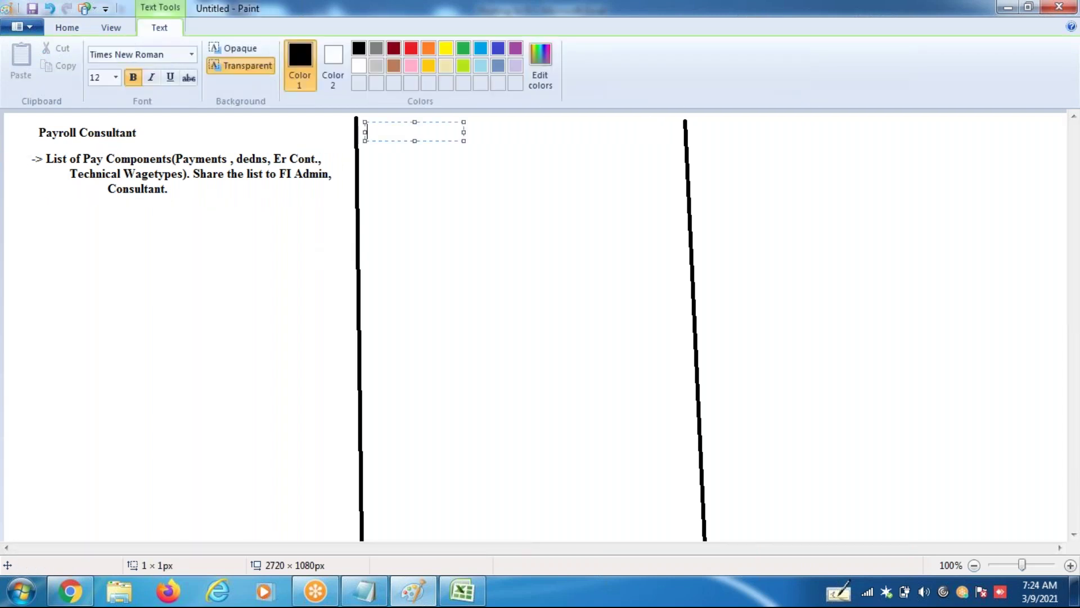
{"action": "type", "text": "FI COnsul"}
{"action": "key", "text": "BackSpace"}
{"action": "key", "text": "BackSpace"}
{"action": "key", "text": "BackSpace"}
{"action": "key", "text": "BackSpace"}
{"action": "key", "text": "BackSpace"}
{"action": "key", "text": "BackSpace"}
{"action": "left_click", "coordinate": [375, 162]}
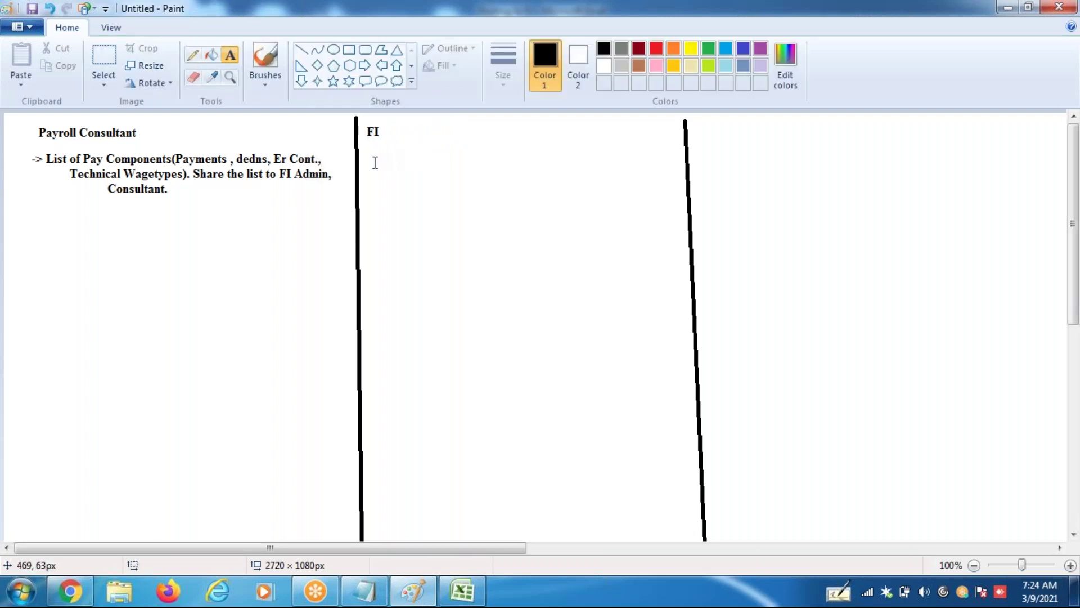
{"action": "left_click", "coordinate": [391, 126]}
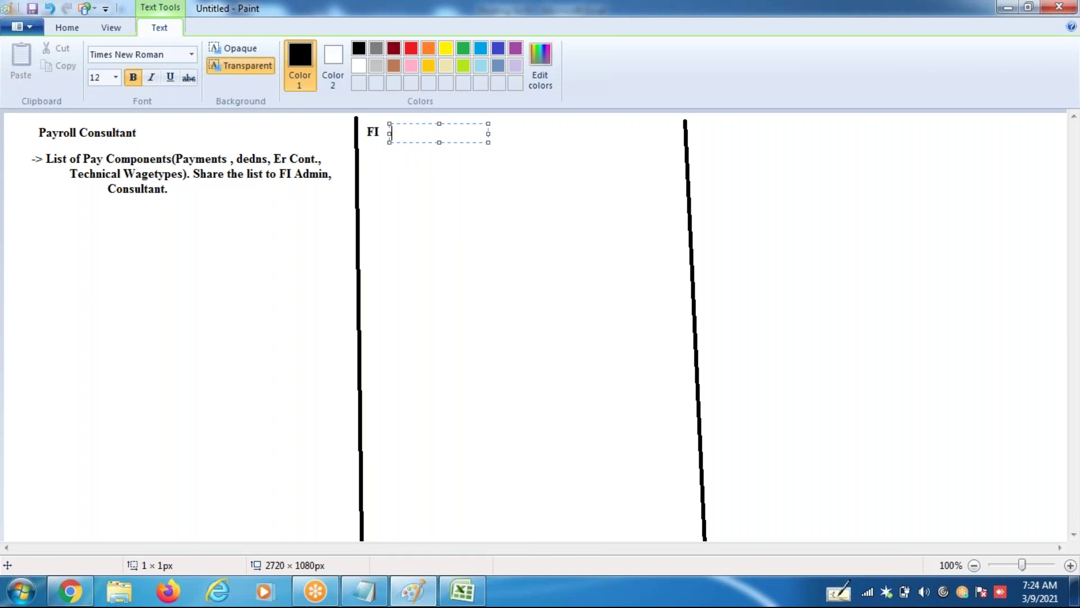
{"action": "type", "text": "Ad"}
{"action": "key", "text": "BackSpace"}
{"action": "left_click", "coordinate": [402, 225]}
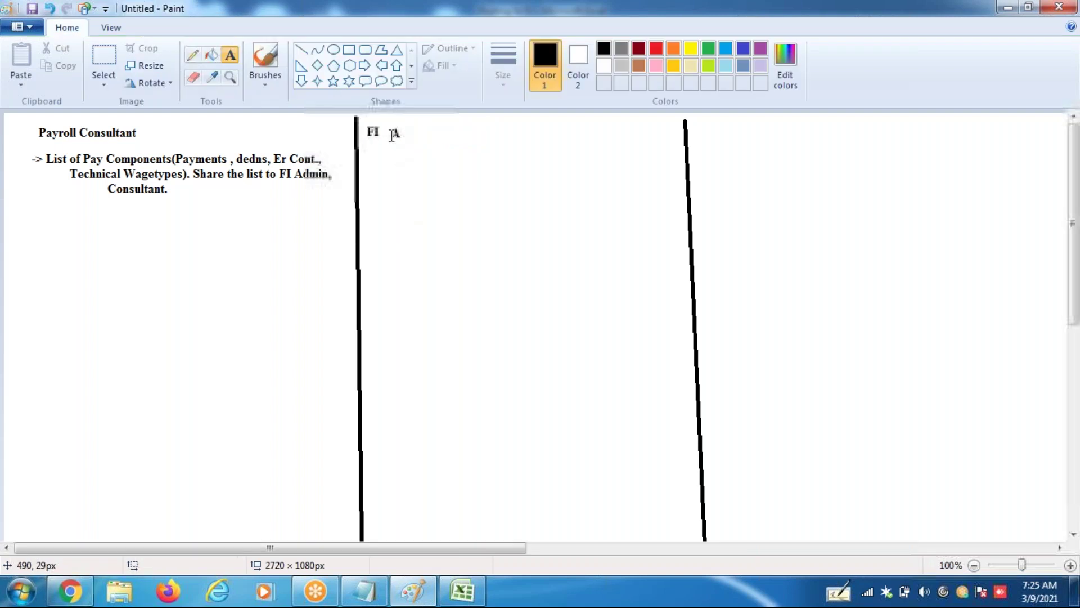
{"action": "left_click", "coordinate": [390, 127]}
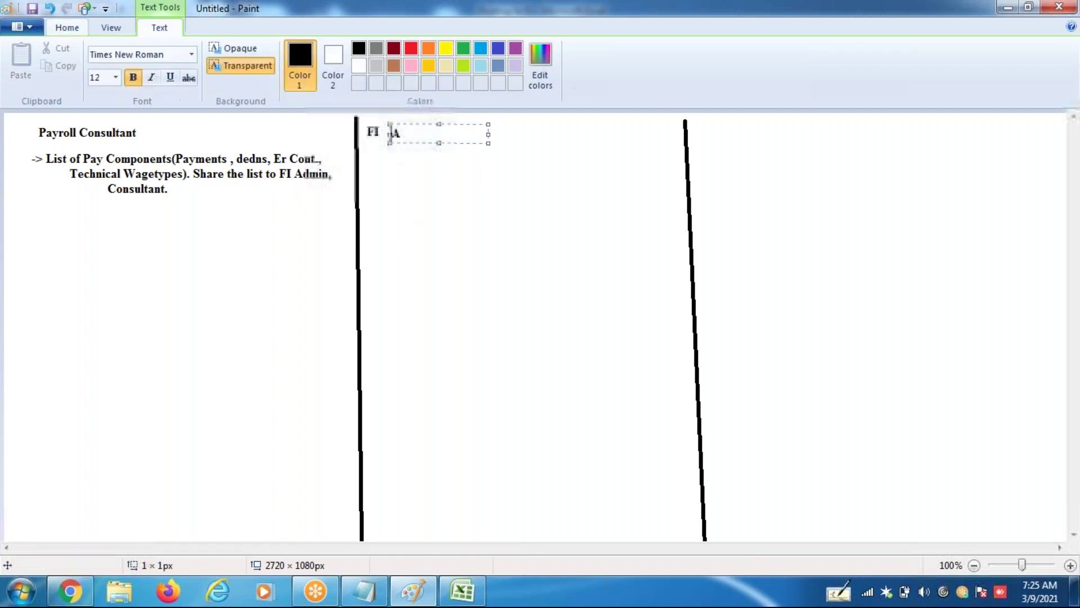
{"action": "left_click", "coordinate": [67, 28]}
{"action": "left_click", "coordinate": [96, 65]}
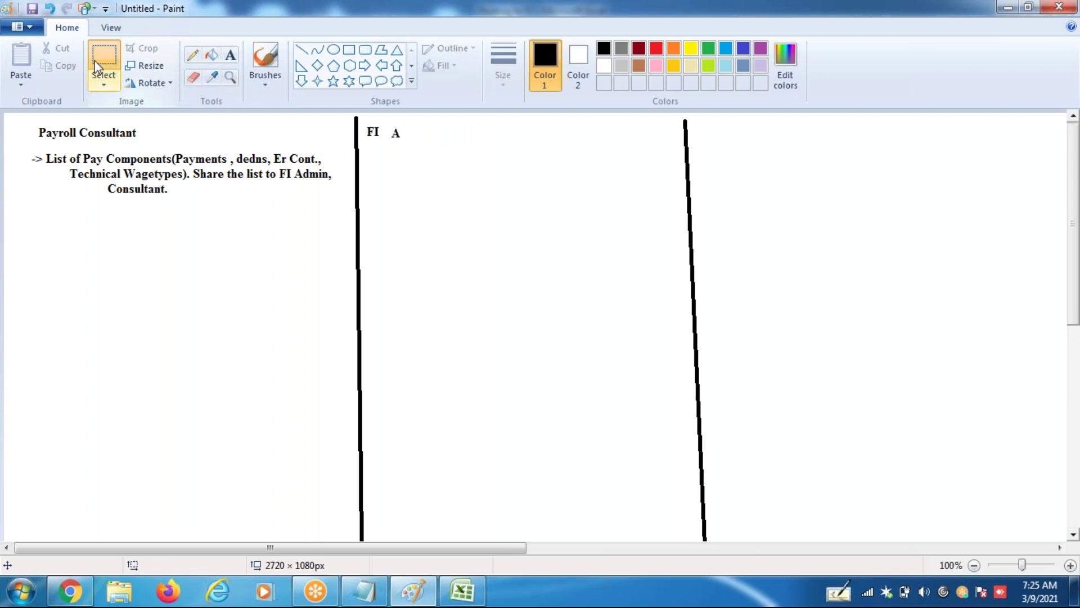
{"action": "left_click_drag", "start_coordinate": [388, 122], "coordinate": [410, 149]}
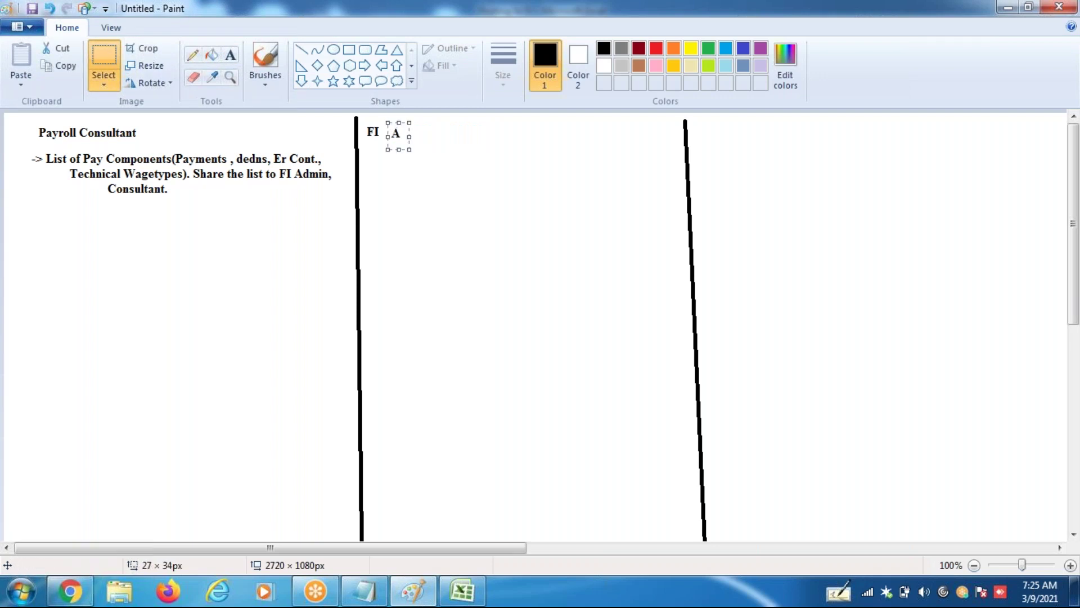
{"action": "key", "text": "Delete"}
Step: Add the word "Admin" beside "FI" with the Text tool and commit the second column's heading
{"action": "left_click", "coordinate": [231, 56]}
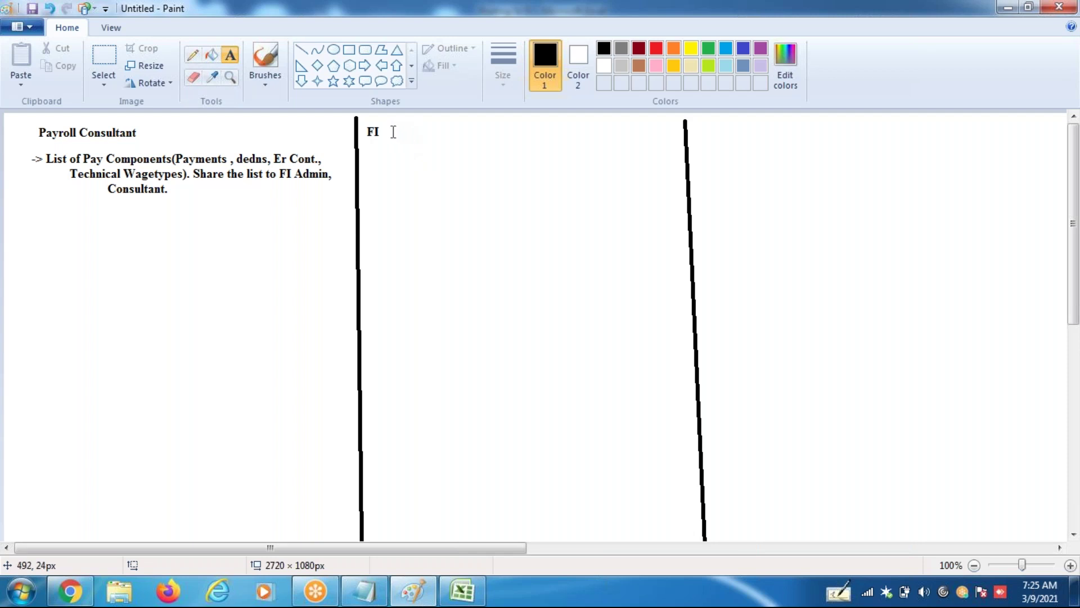
{"action": "left_click", "coordinate": [393, 132]}
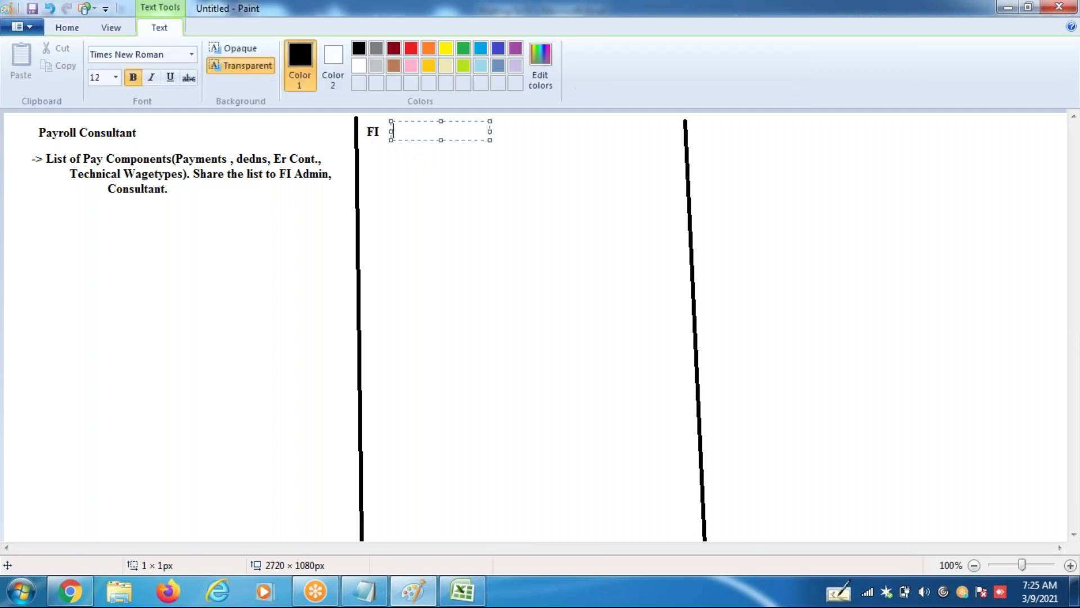
{"action": "left_click", "coordinate": [383, 132]}
{"action": "left_click", "coordinate": [386, 133]}
{"action": "type", "text": "Admin"}
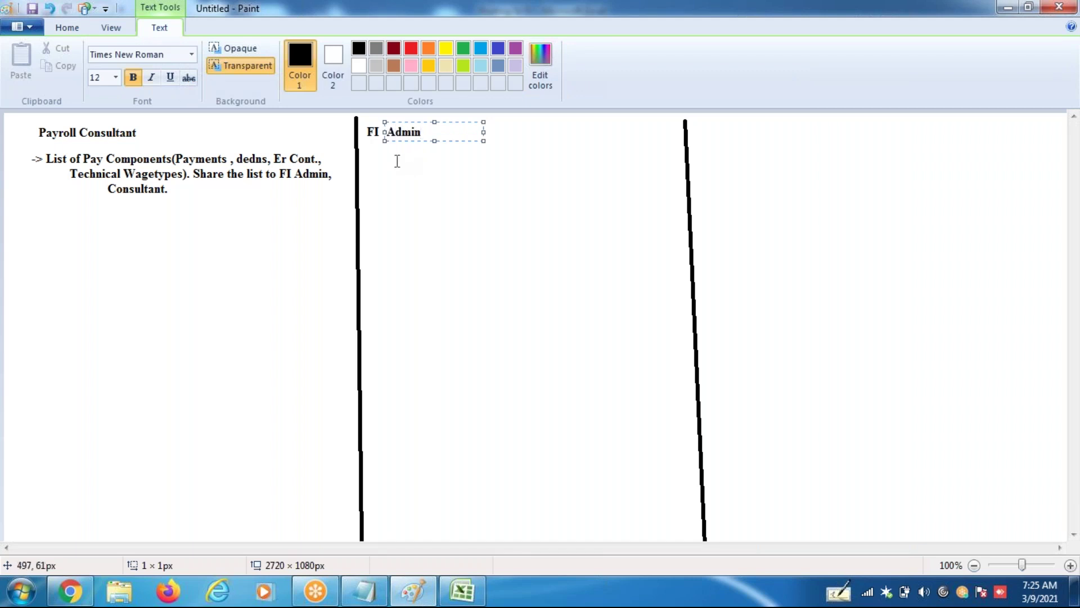
{"action": "left_click", "coordinate": [398, 161]}
{"action": "left_click", "coordinate": [365, 147]}
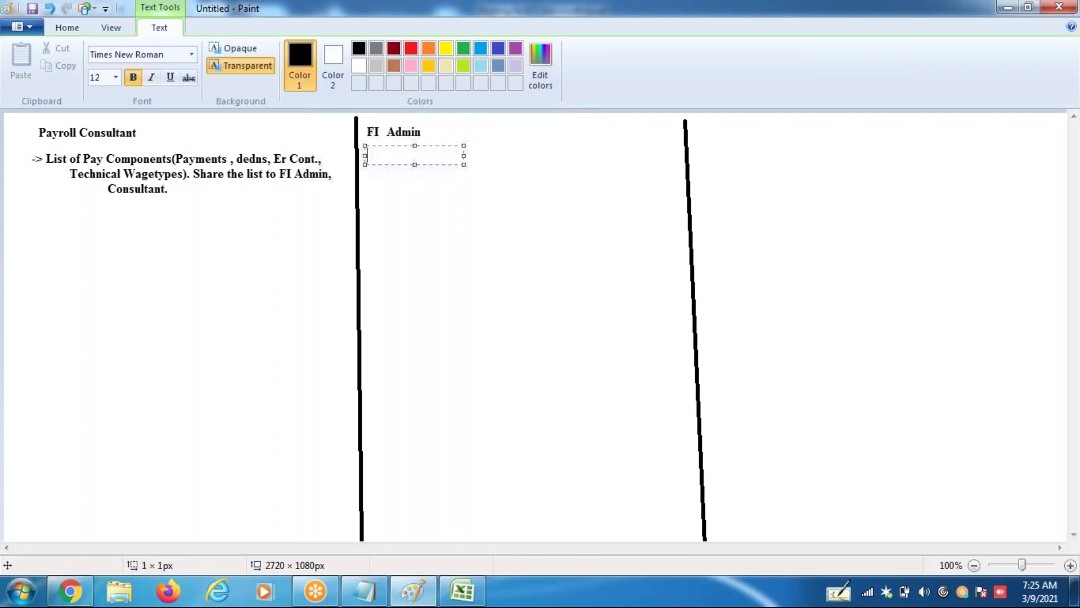
Step: Switch to the Posting to Fi workbook in Excel and examine the M0 and M1 debit and credit account columns
{"action": "left_click", "coordinate": [463, 590]}
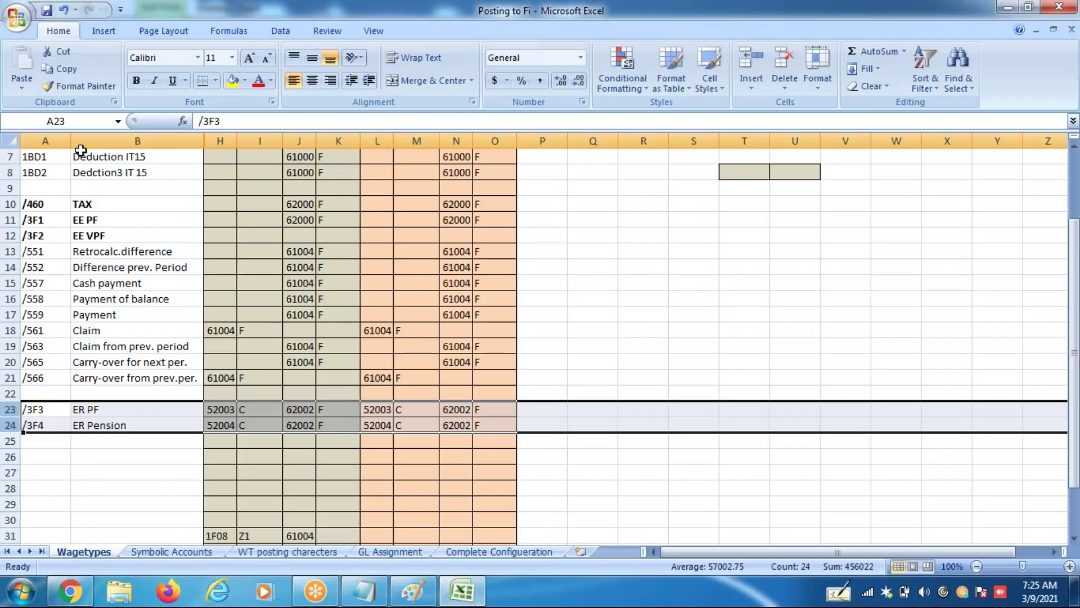
{"action": "left_click", "coordinate": [1075, 172]}
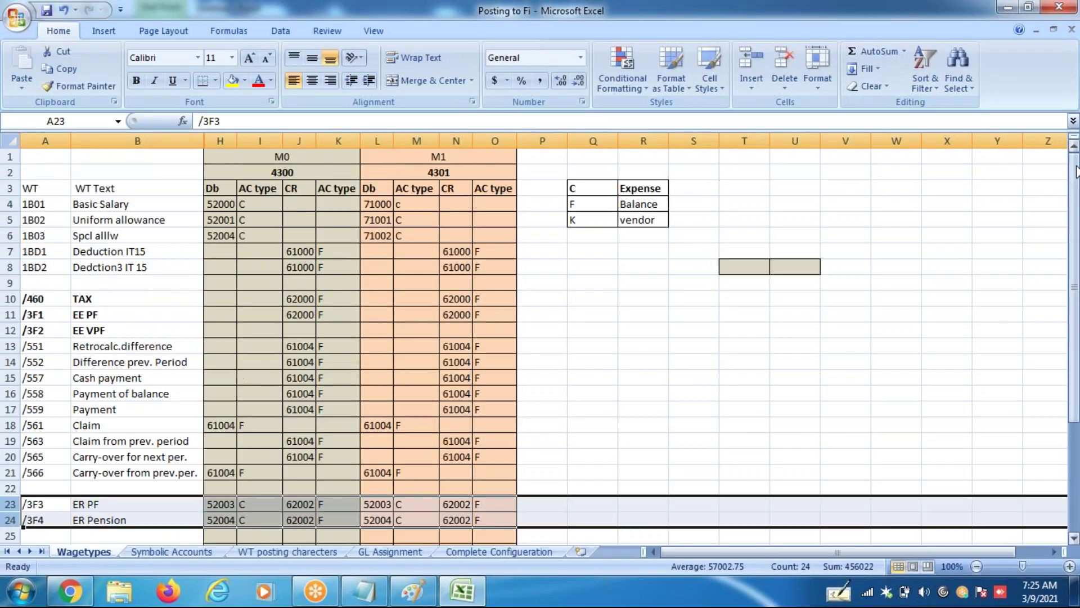
{"action": "left_click_drag", "start_coordinate": [225, 135], "coordinate": [492, 130]}
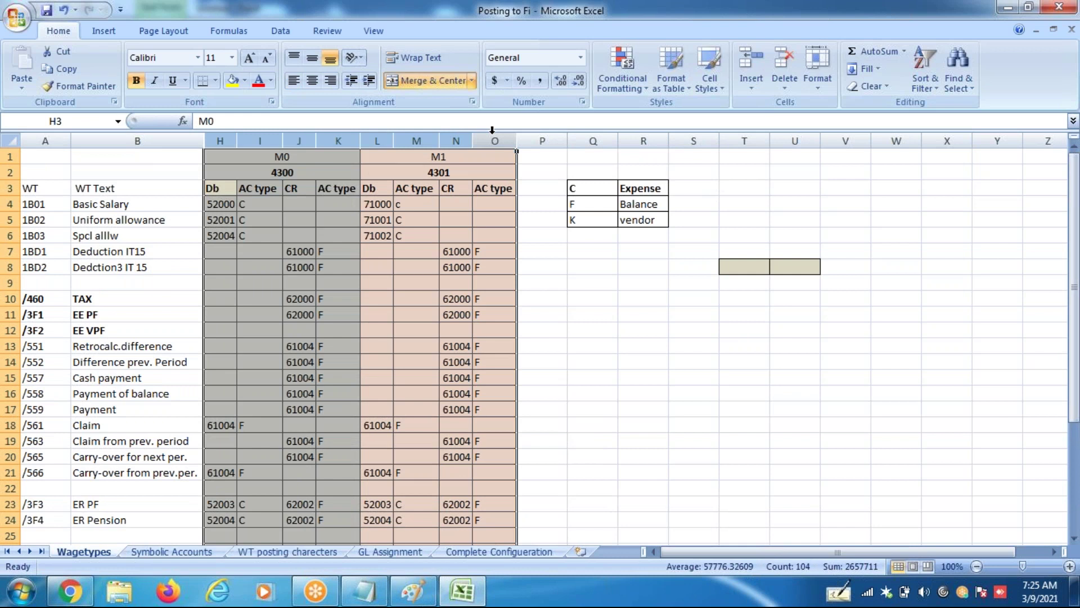
{"action": "left_click", "coordinate": [207, 205]}
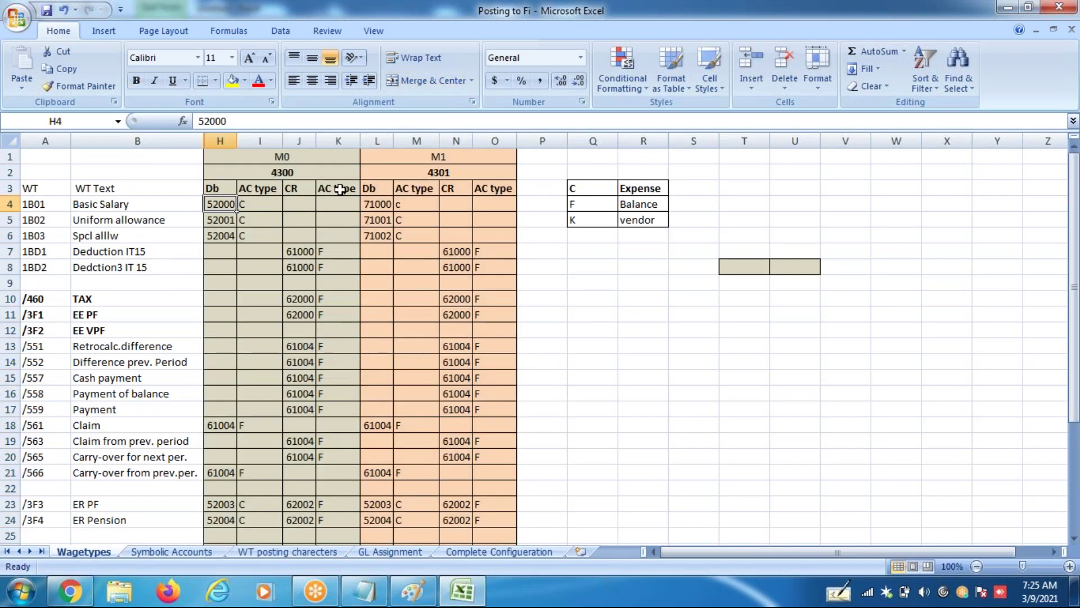
{"action": "left_click", "coordinate": [321, 203]}
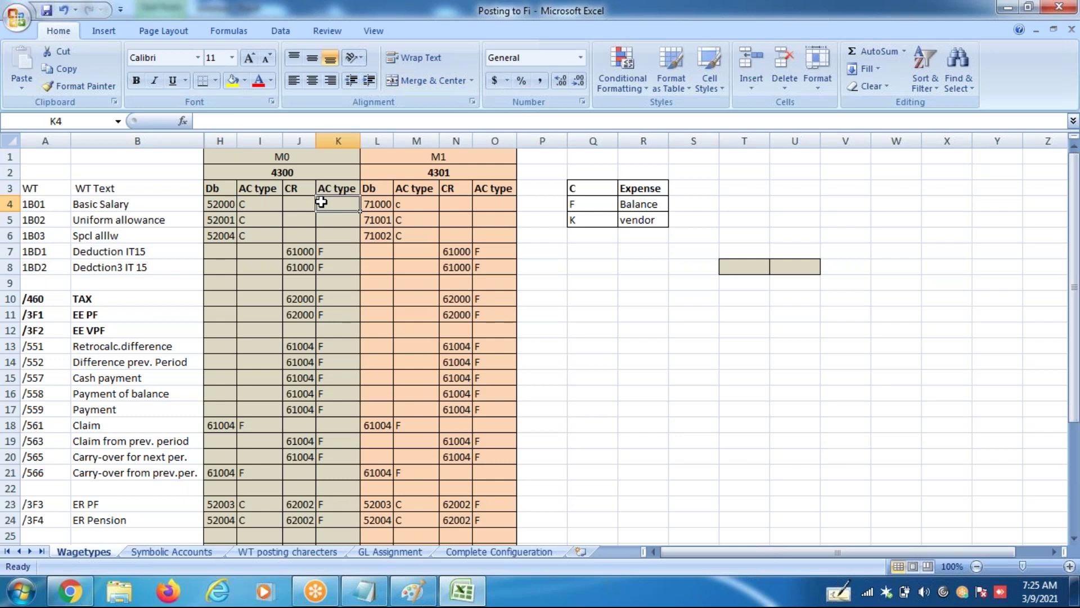
Step: Insert a blank column between the M0 and M1 account blocks on the Wagetypes sheet
{"action": "left_click", "coordinate": [377, 140]}
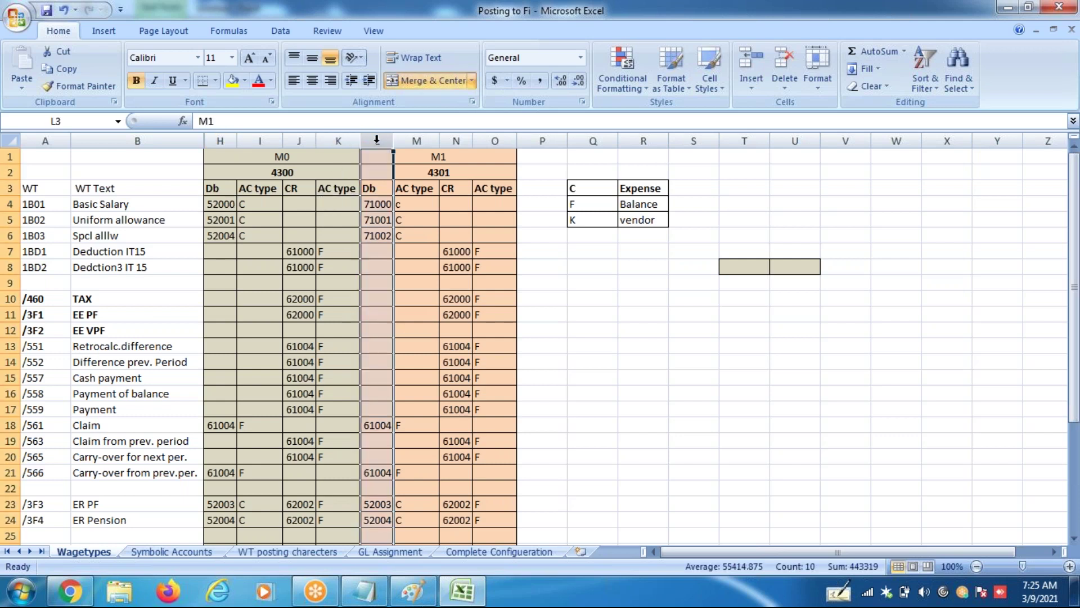
{"action": "right_click", "coordinate": [376, 140]}
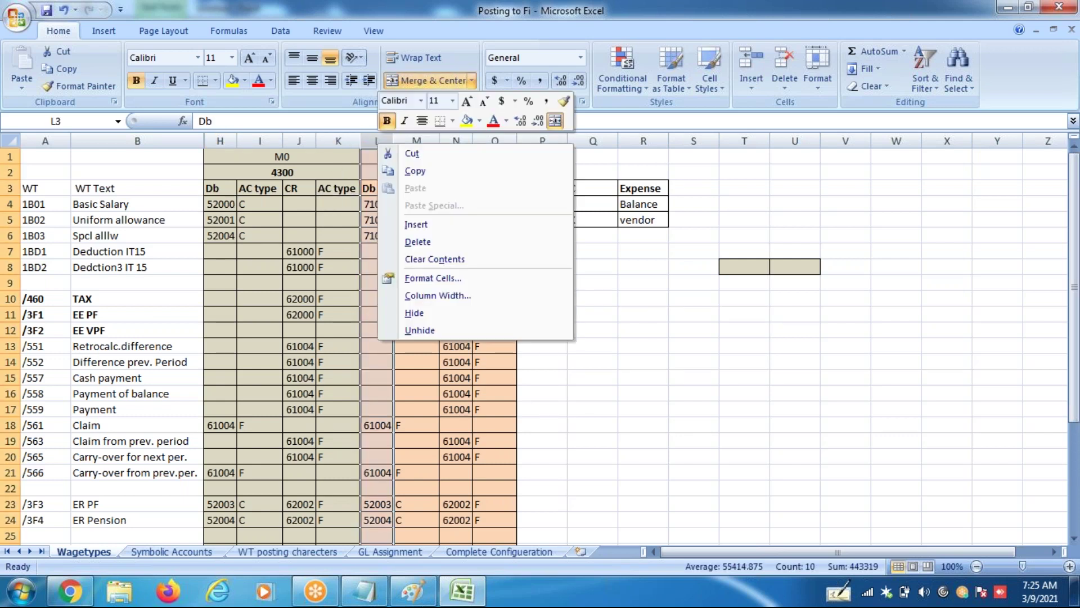
{"action": "left_click", "coordinate": [416, 225]}
{"action": "left_click", "coordinate": [637, 251]}
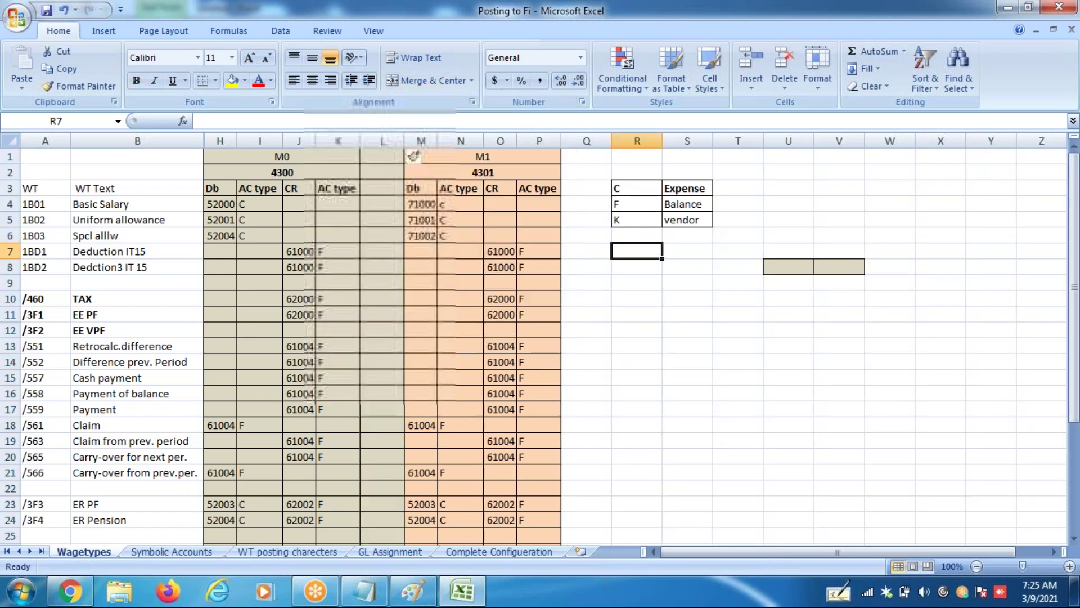
Step: Set the row 2 heading under M0 to IN43 and the one under M1 to IN44
{"action": "left_click", "coordinate": [304, 175]}
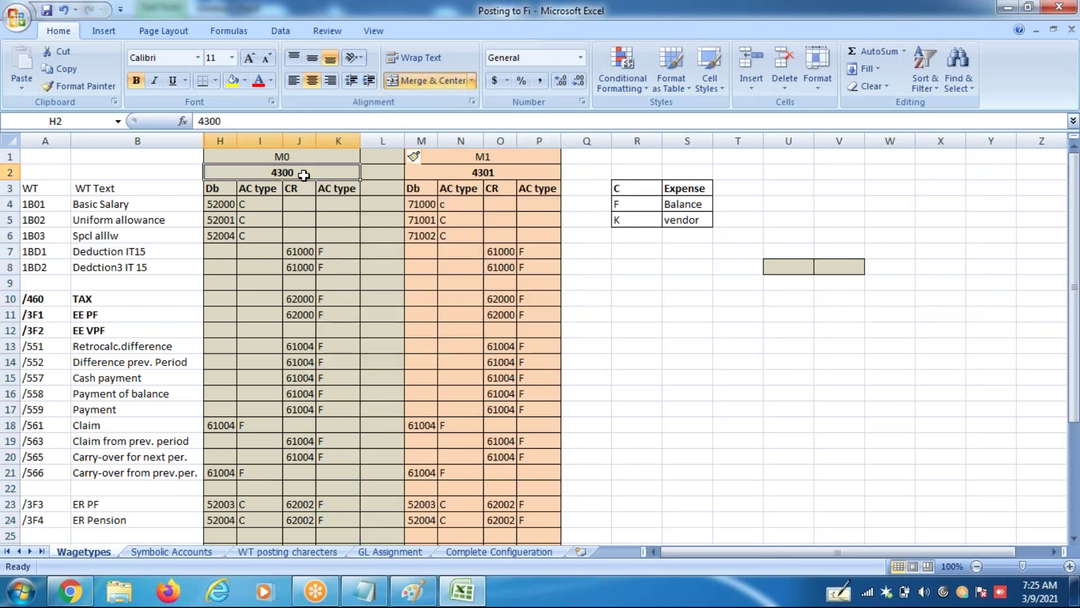
{"action": "type", "text": "IN43"}
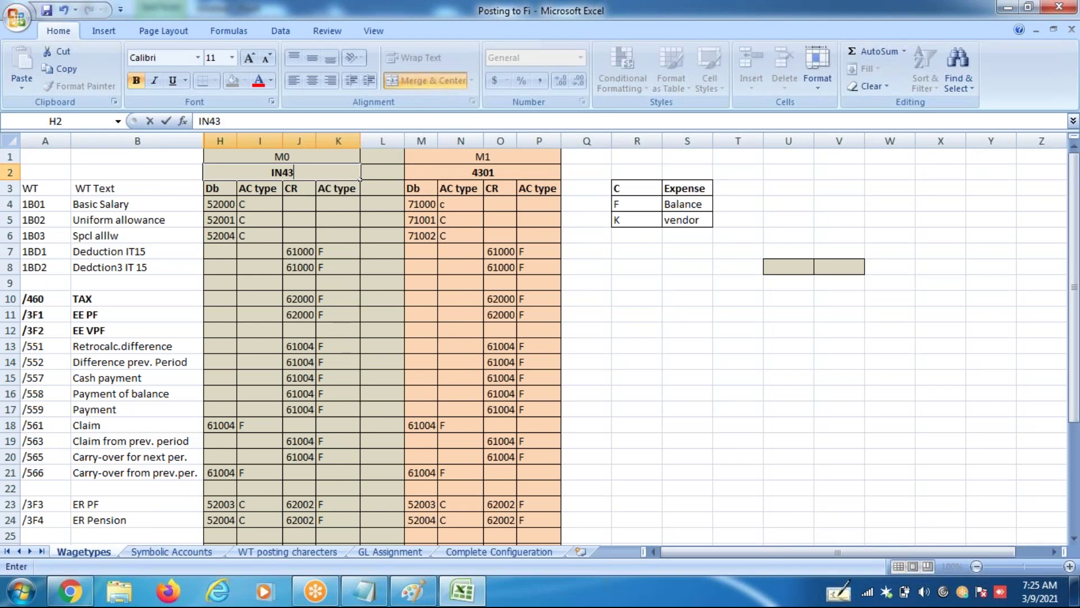
{"action": "left_click", "coordinate": [457, 173]}
{"action": "type", "text": "IN44"}
{"action": "left_click", "coordinate": [827, 251]}
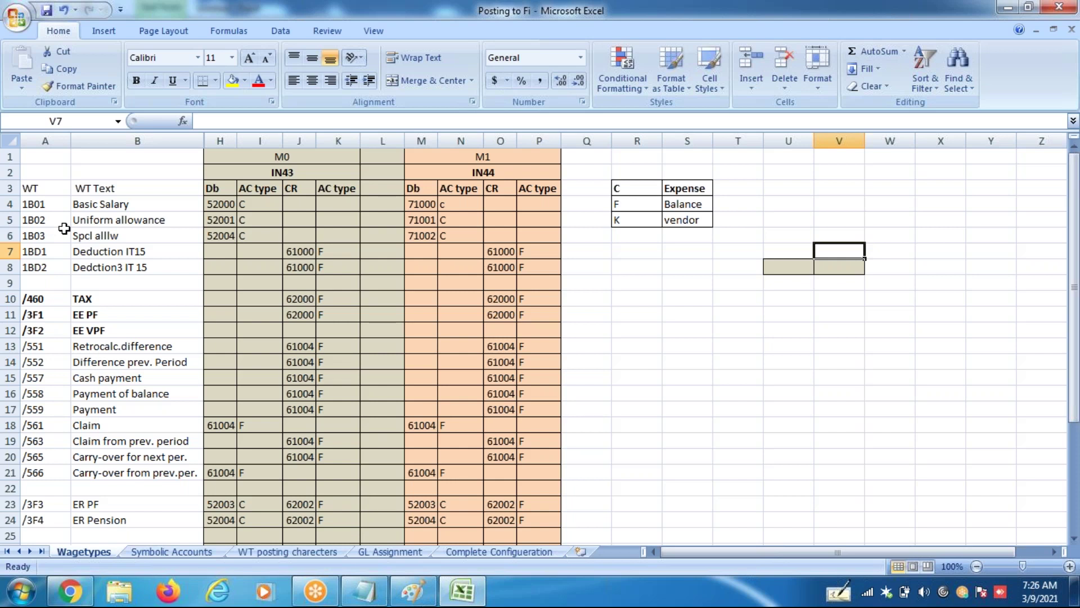
Step: Fill the blank separator column L with white
{"action": "left_click", "coordinate": [381, 135]}
{"action": "left_click", "coordinate": [245, 81]}
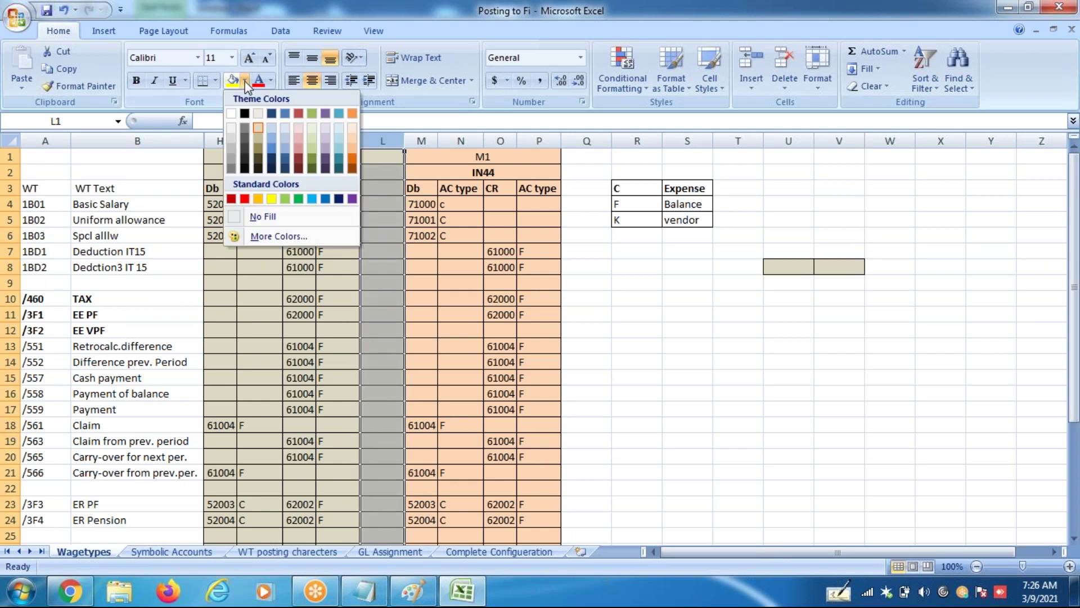
{"action": "left_click", "coordinate": [231, 114]}
{"action": "left_click", "coordinate": [637, 314]}
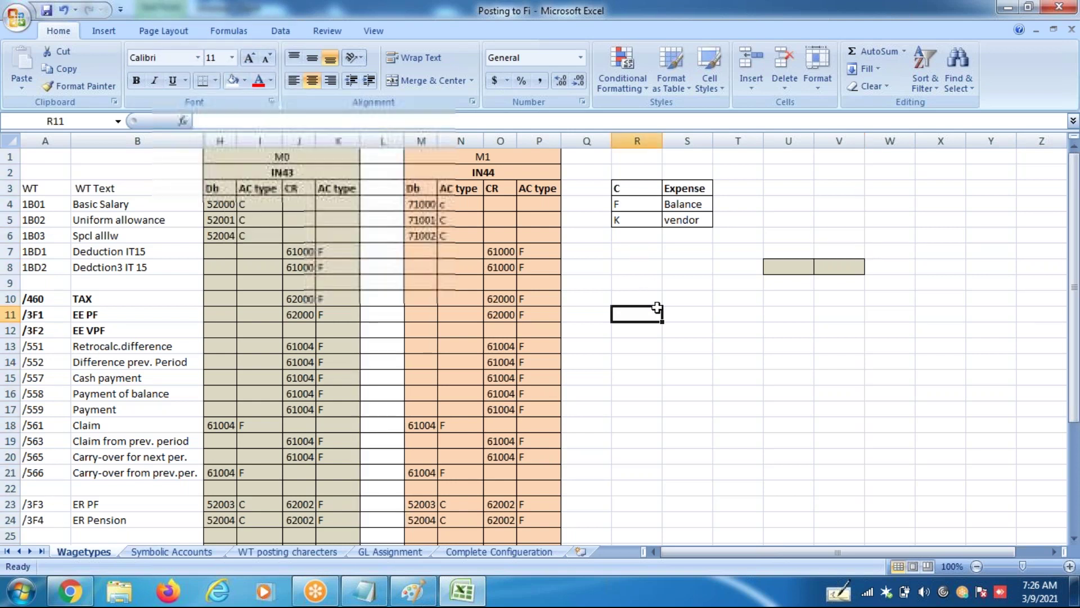
Step: Review the IN43 debit accounts assigned to Basic Salary, Uniform allowance and Spcl alllw
{"action": "left_click", "coordinate": [118, 204]}
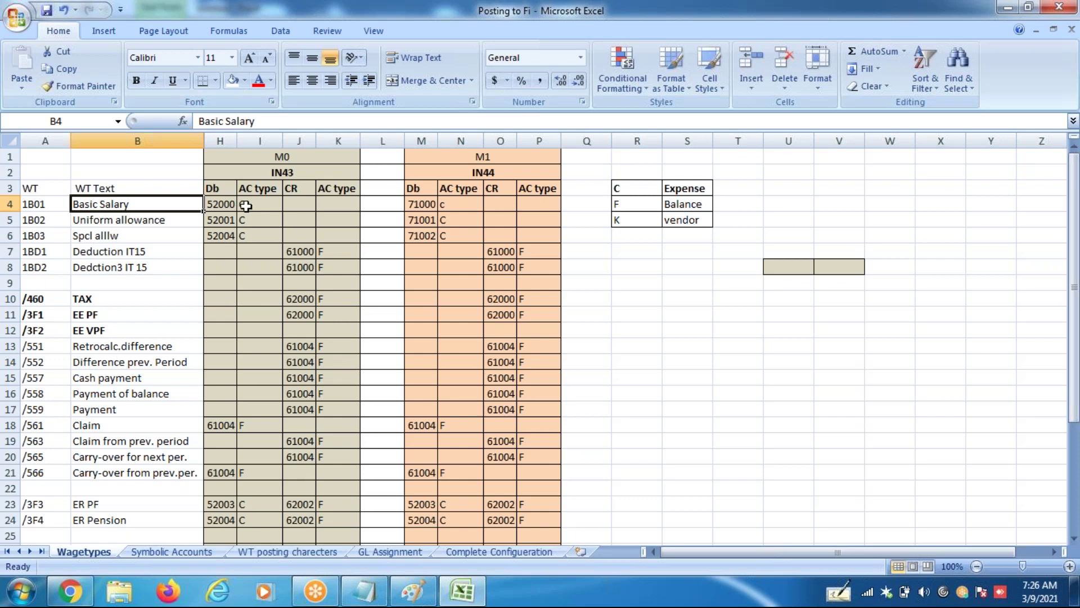
{"action": "left_click", "coordinate": [226, 206]}
{"action": "left_click", "coordinate": [226, 220]}
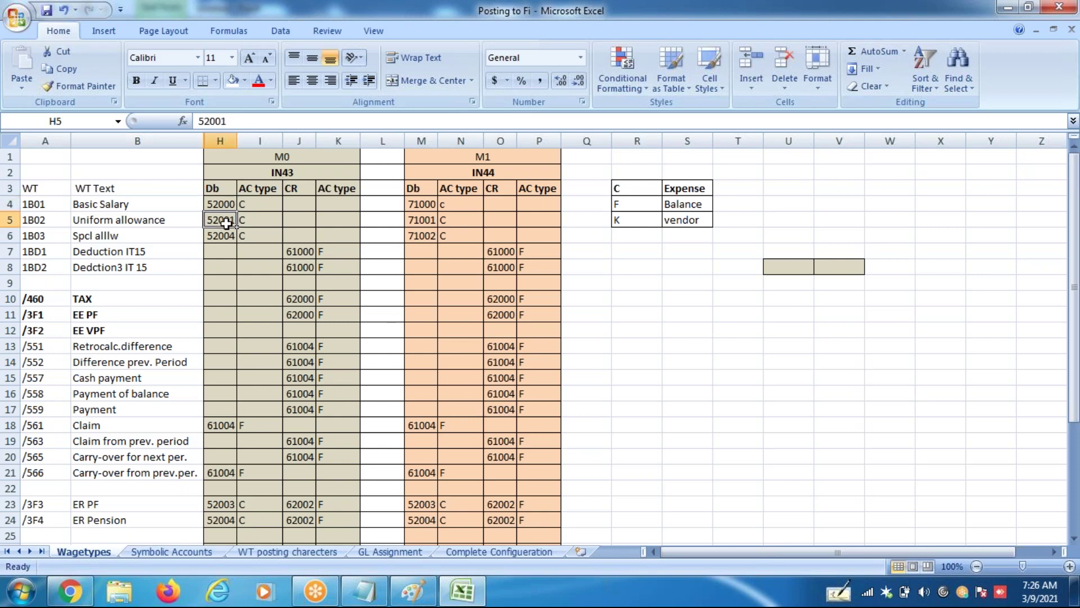
{"action": "left_click", "coordinate": [226, 236]}
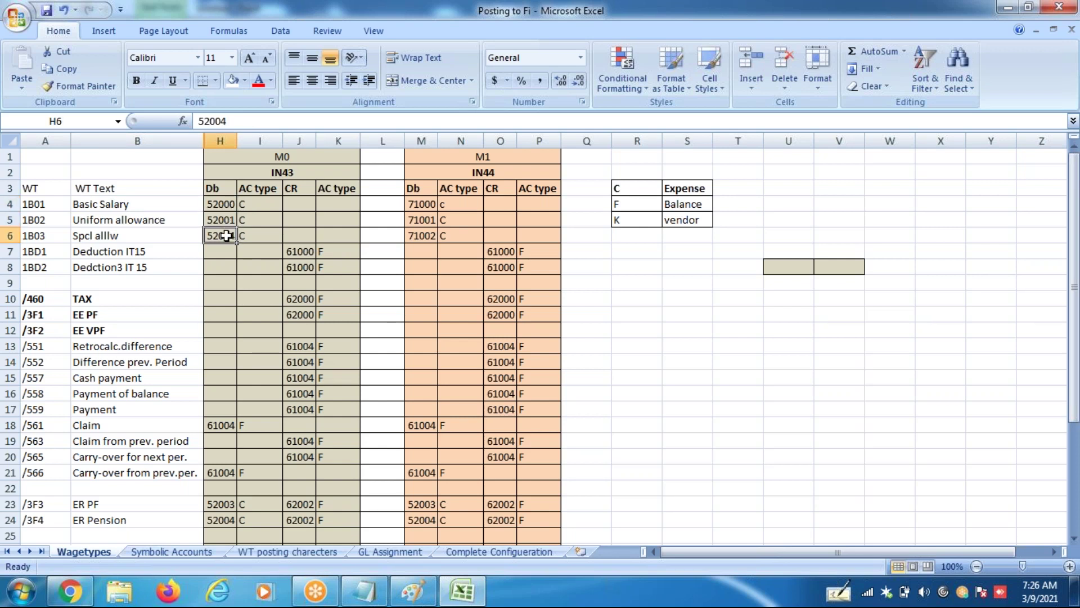
{"action": "left_click", "coordinate": [226, 205]}
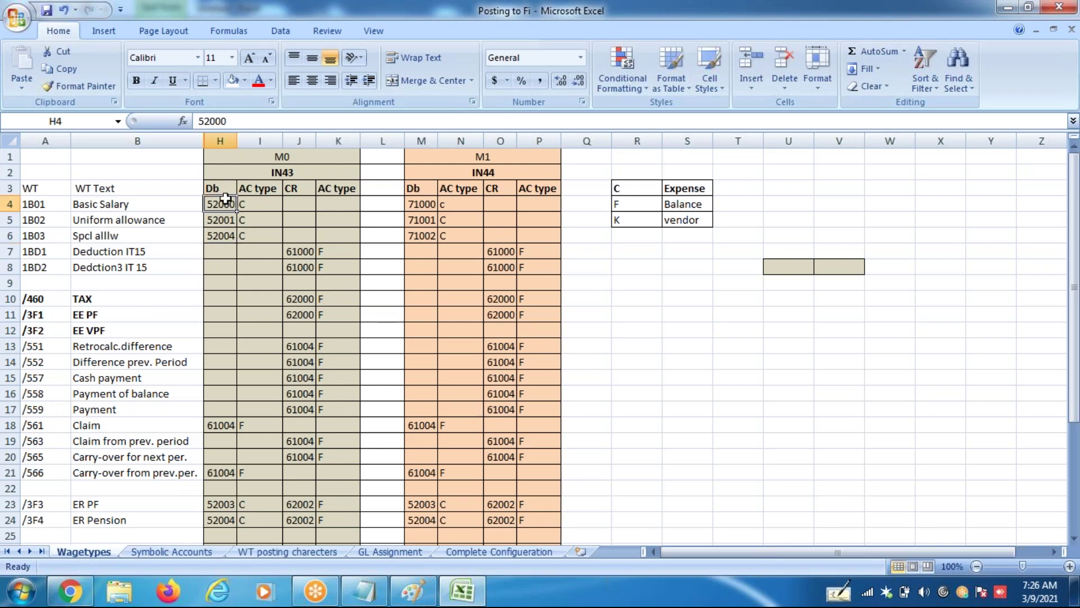
Step: Examine the IN43 credit accounts assigned to the deduction wage types 1BD1 and 1BD2
{"action": "left_click", "coordinate": [309, 251]}
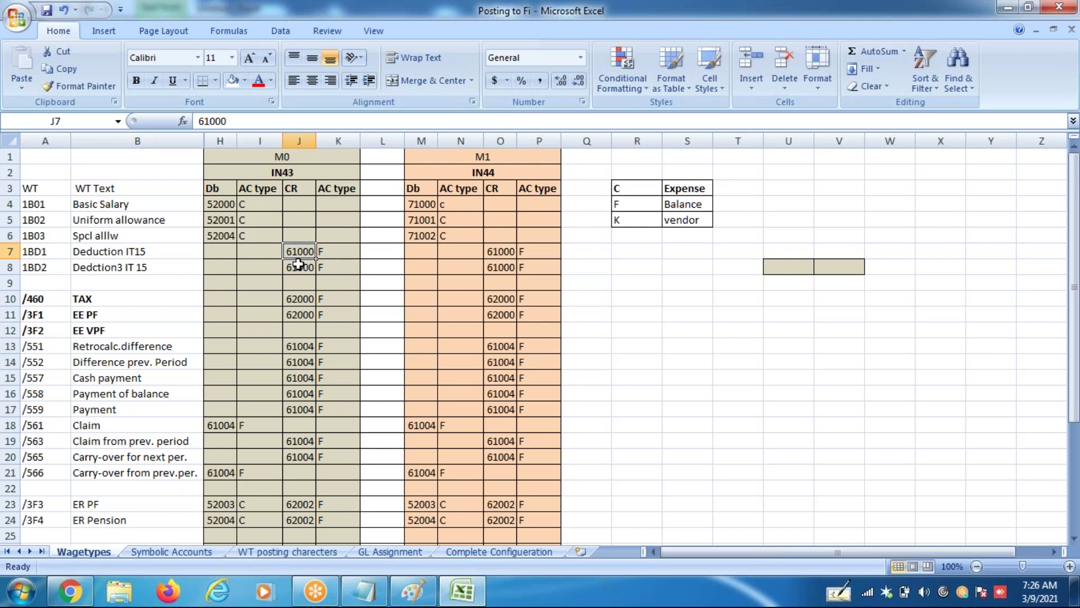
{"action": "left_click", "coordinate": [45, 251]}
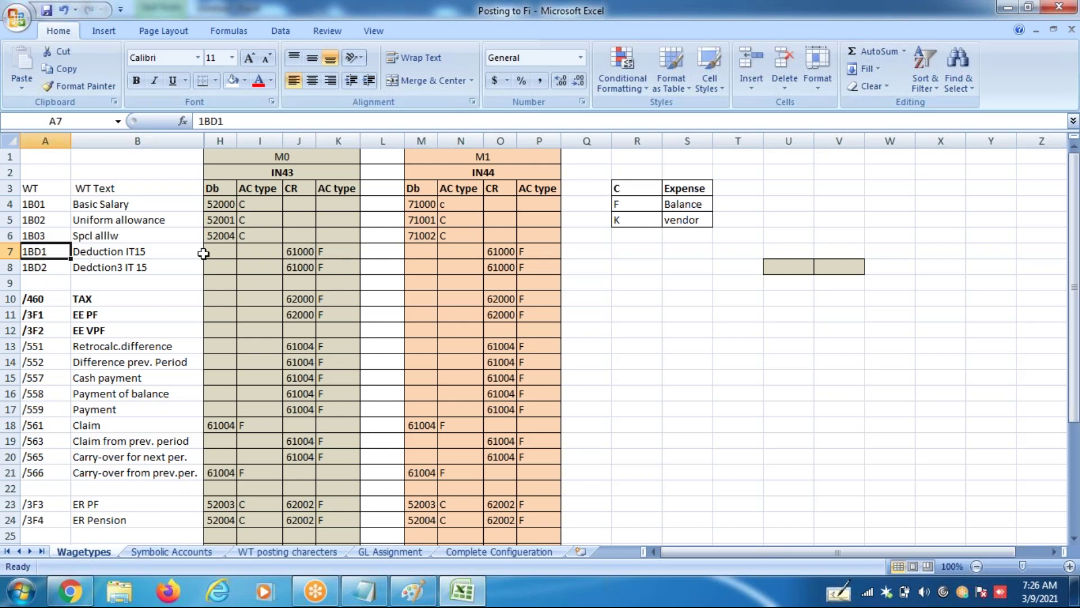
{"action": "left_click", "coordinate": [308, 251]}
{"action": "left_click", "coordinate": [224, 256]}
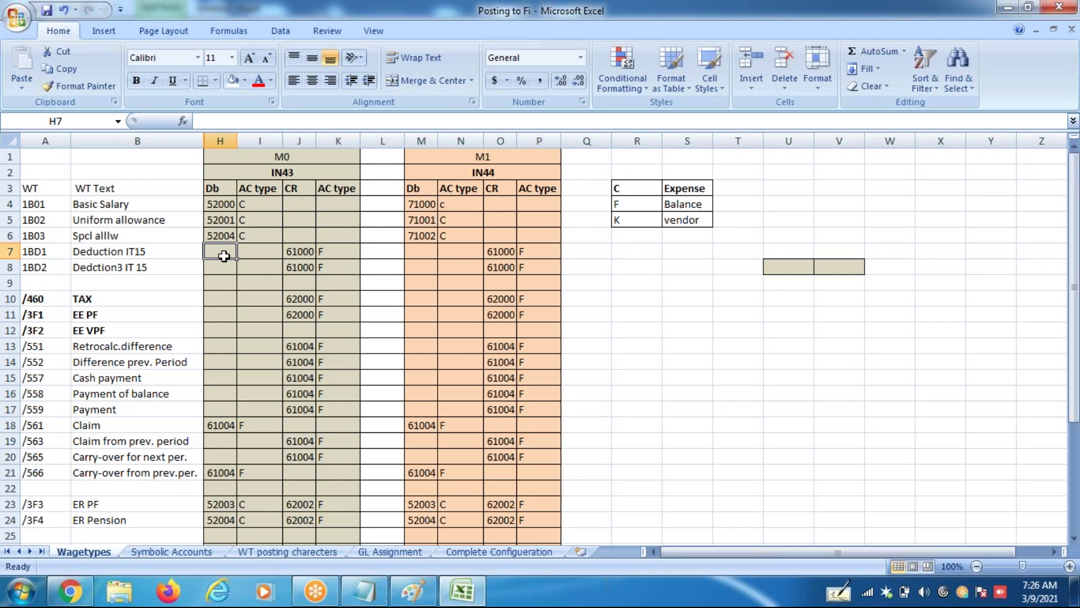
{"action": "left_click", "coordinate": [296, 252]}
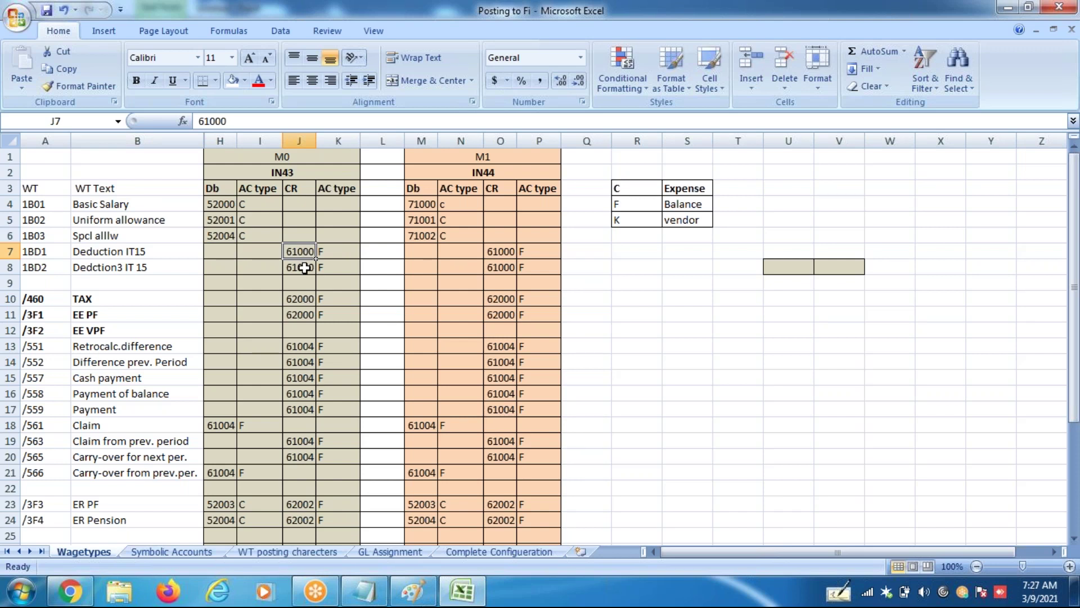
{"action": "left_click", "coordinate": [304, 268]}
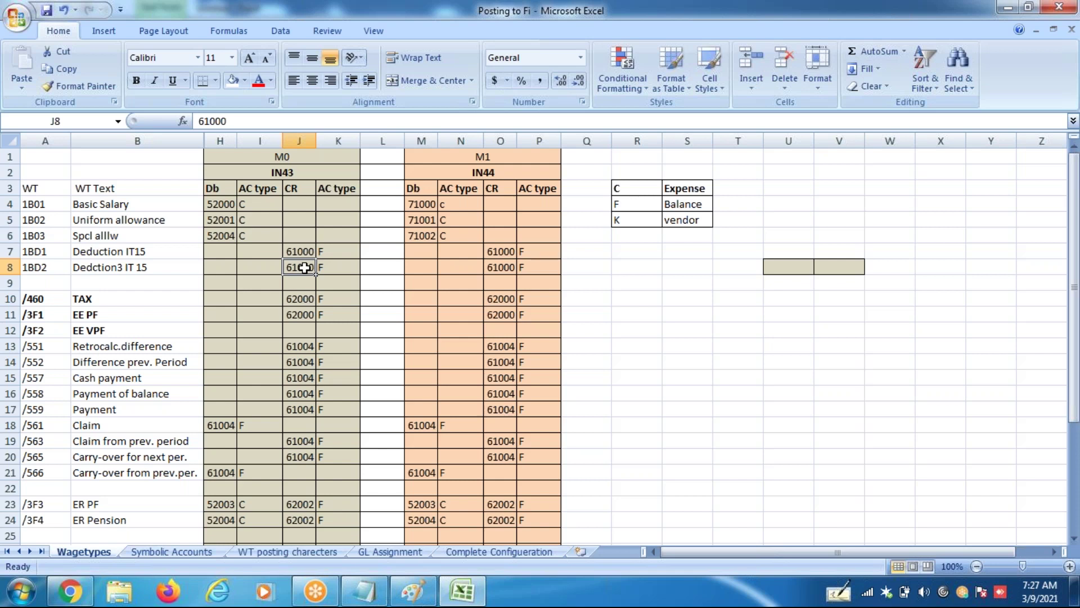
{"action": "left_click", "coordinate": [630, 298]}
{"action": "left_click", "coordinate": [311, 254]}
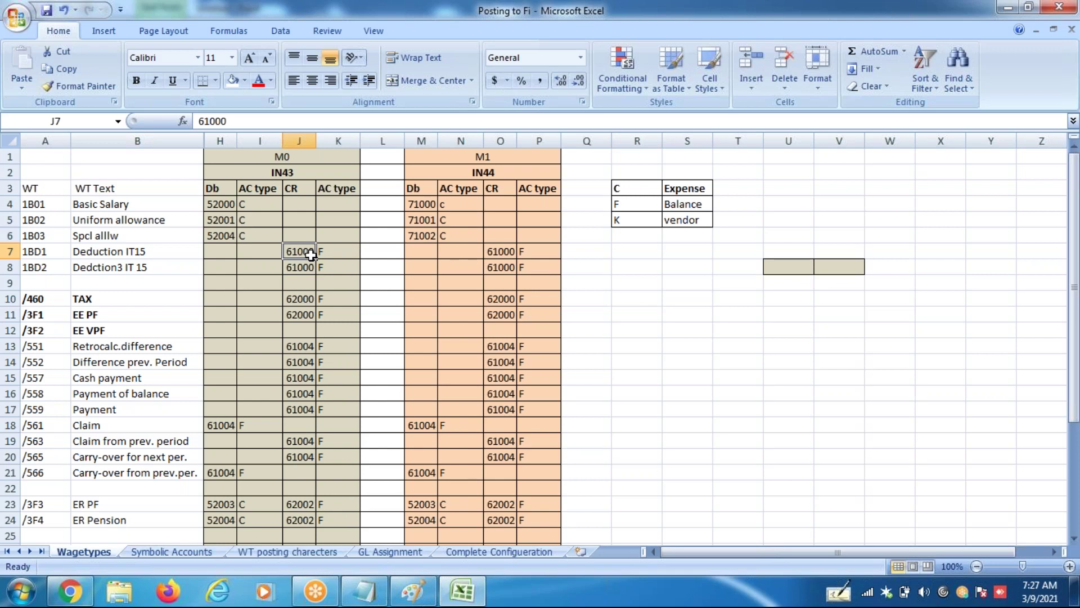
{"action": "left_click", "coordinate": [309, 272]}
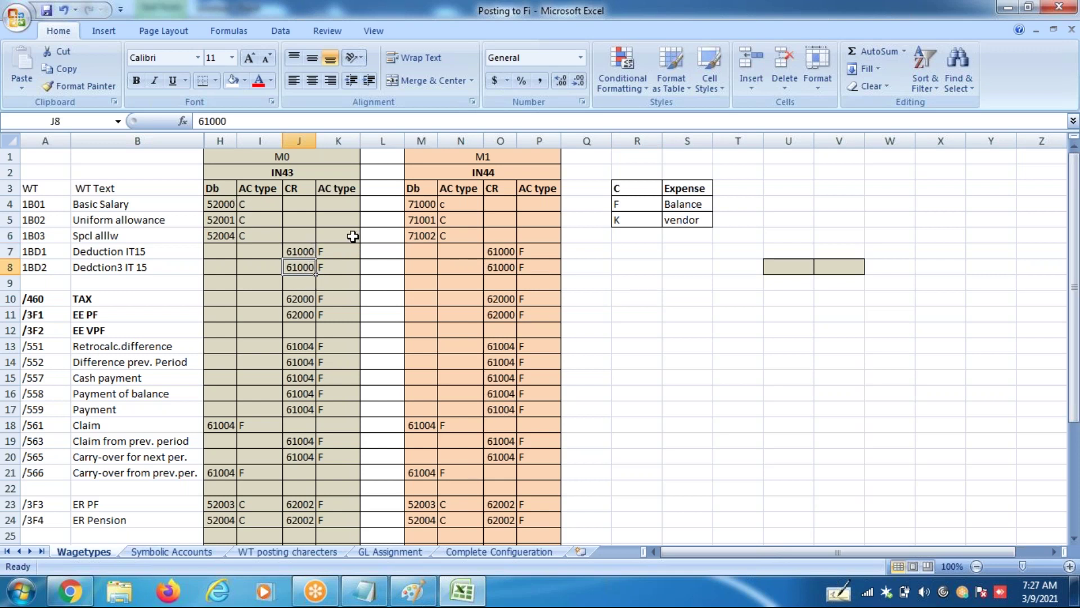
Step: Recheck the IN43 debit accounts of wage types 1B01, 1B02 and 1B03
{"action": "left_click", "coordinate": [219, 205]}
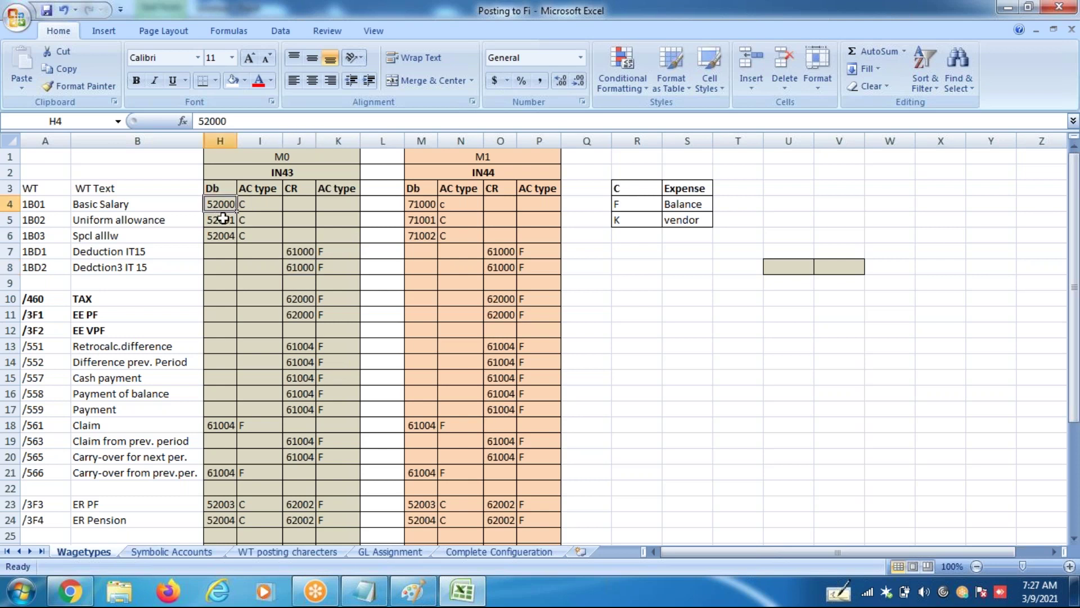
{"action": "left_click", "coordinate": [224, 218]}
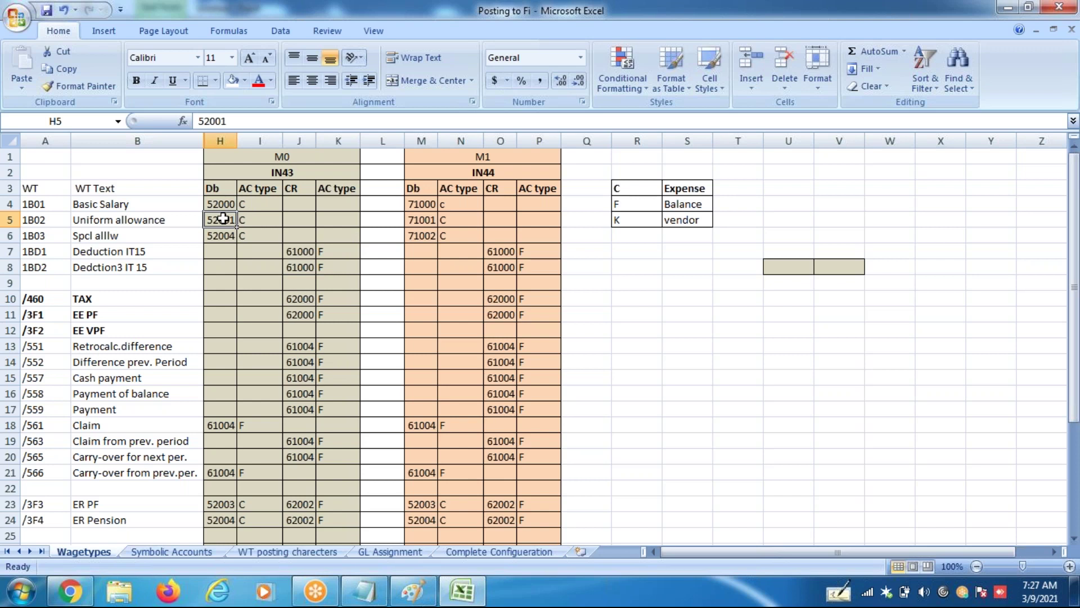
{"action": "left_click", "coordinate": [224, 235]}
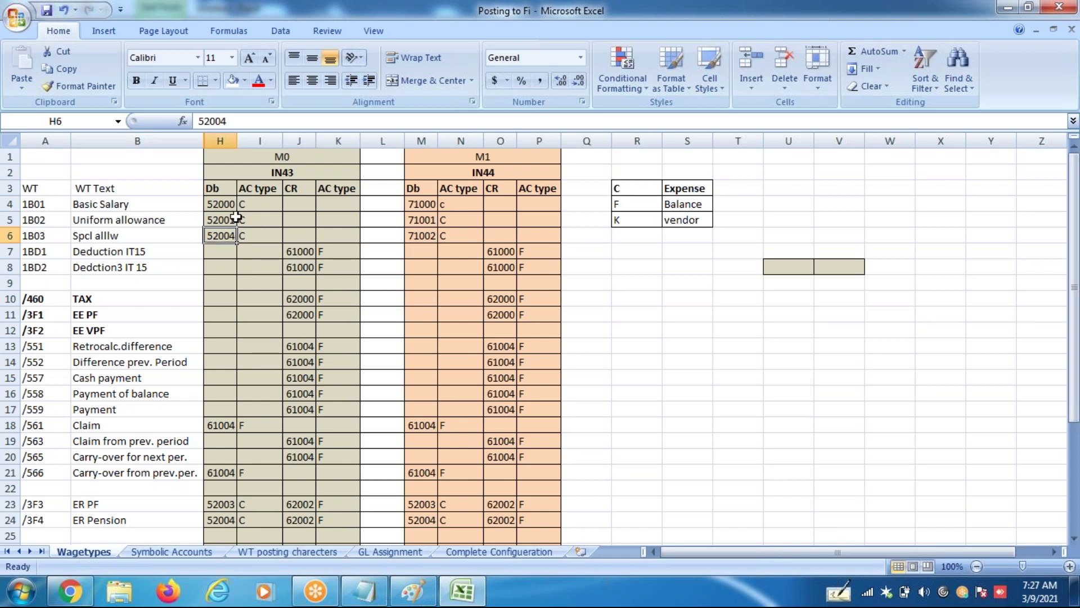
{"action": "left_click", "coordinate": [229, 207]}
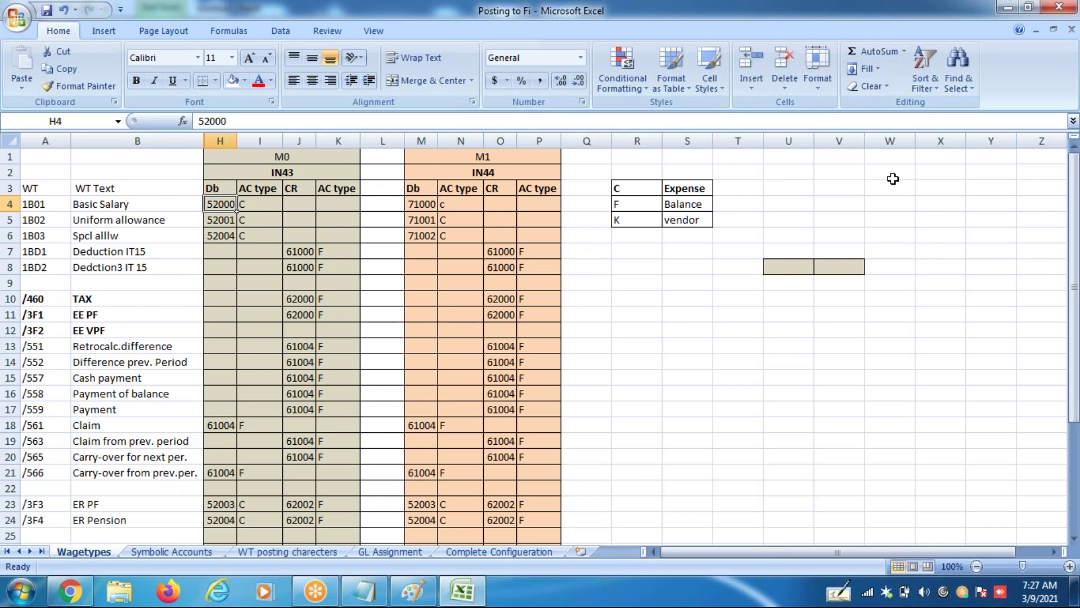
Step: Enter 520000 in the blank cell W3
{"action": "left_click", "coordinate": [894, 181]}
{"action": "type", "text": "520000"}
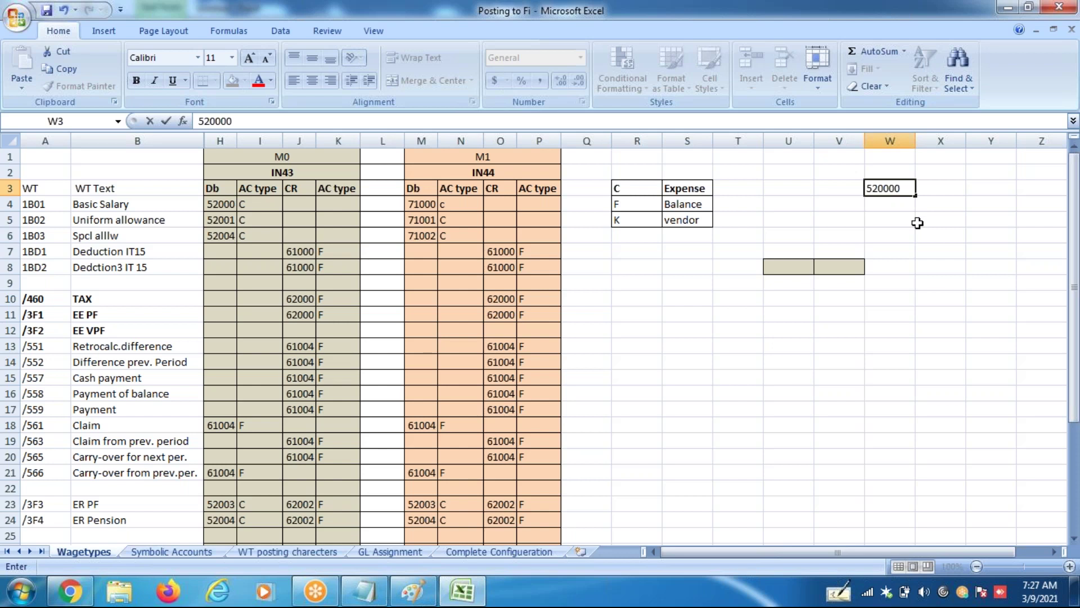
{"action": "left_click", "coordinate": [919, 221]}
{"action": "left_click", "coordinate": [897, 189]}
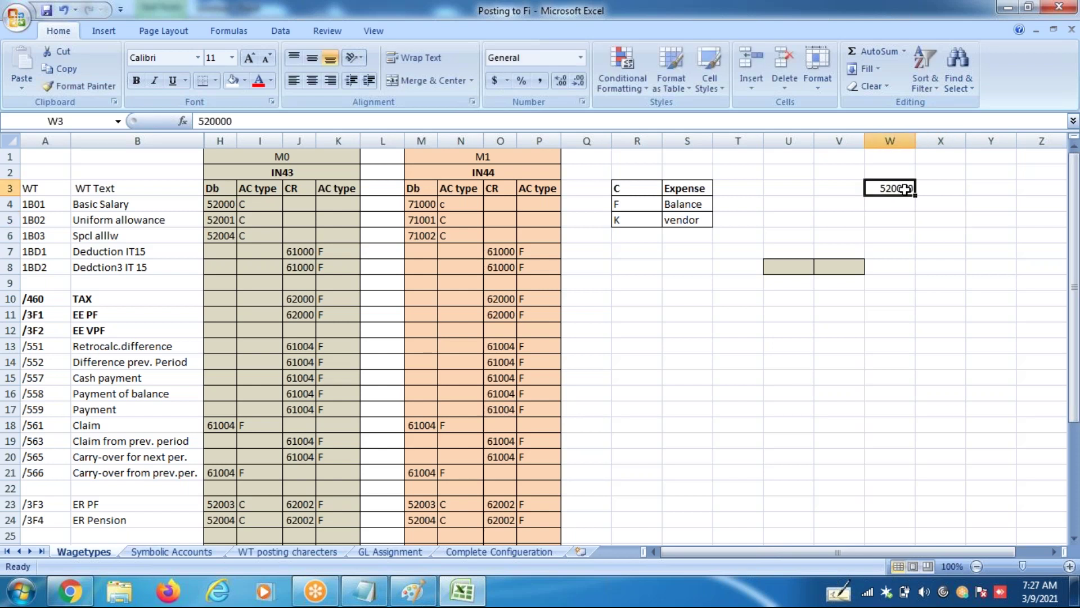
Step: Review the account type legend that explains codes C, F and K
{"action": "left_click", "coordinate": [692, 193]}
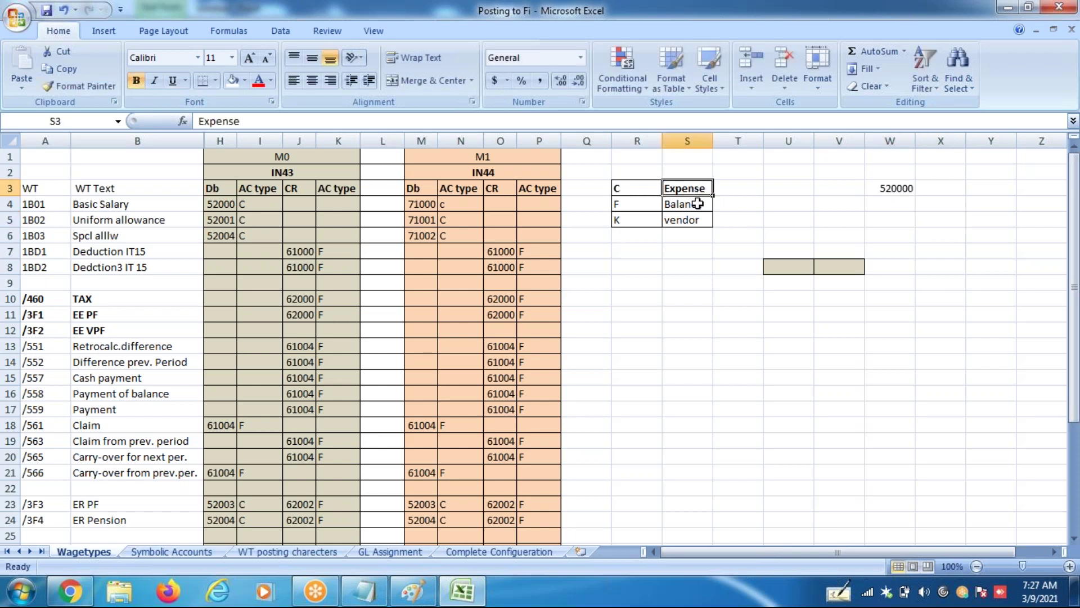
{"action": "left_click", "coordinate": [697, 206]}
{"action": "left_click", "coordinate": [697, 220]}
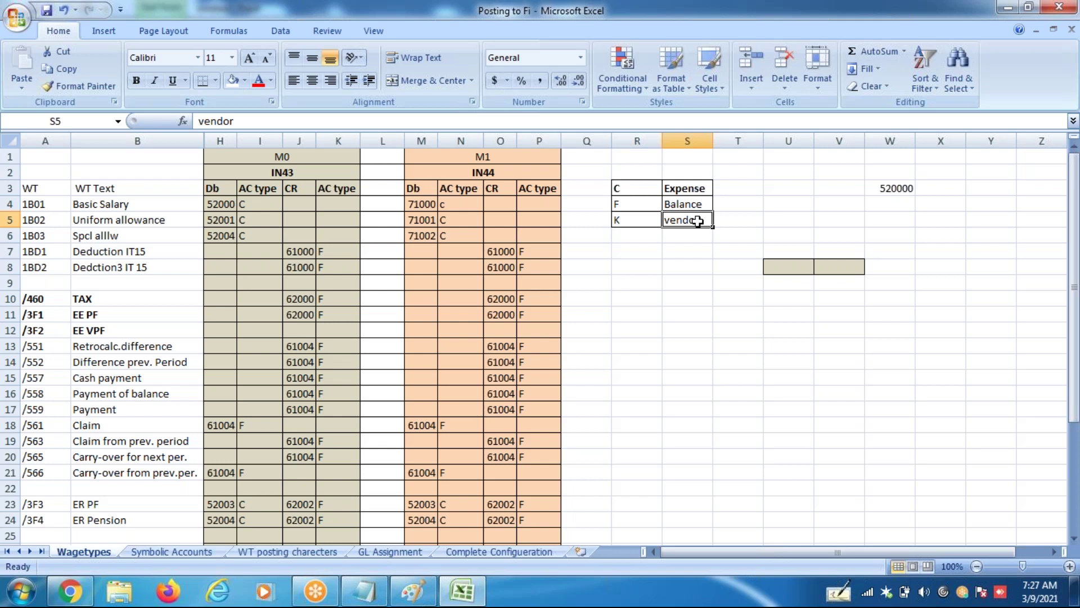
{"action": "left_click_drag", "start_coordinate": [635, 189], "coordinate": [685, 221]}
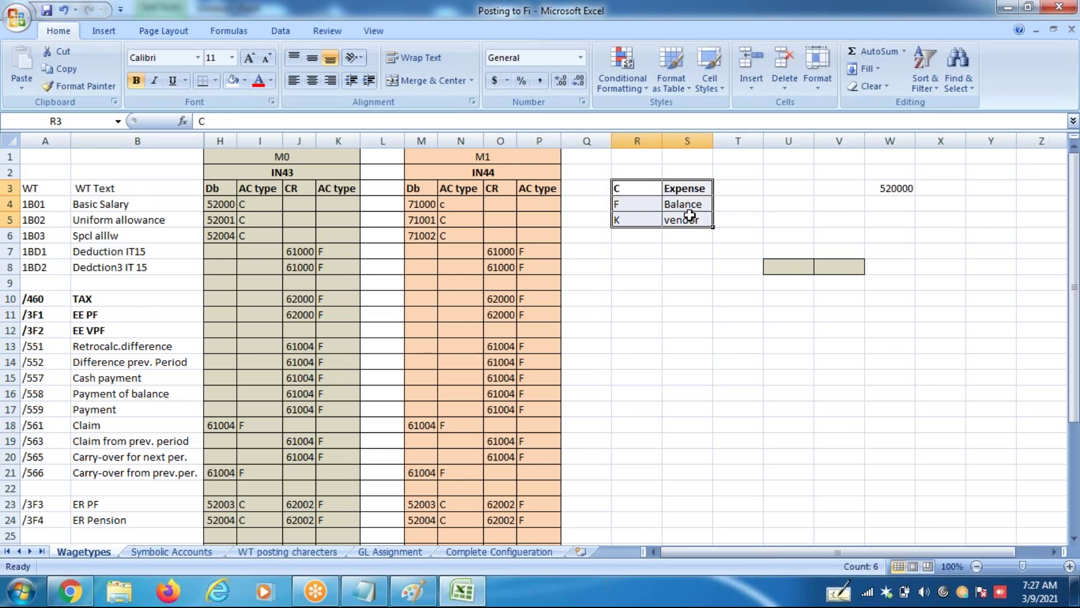
{"action": "left_click", "coordinate": [914, 191]}
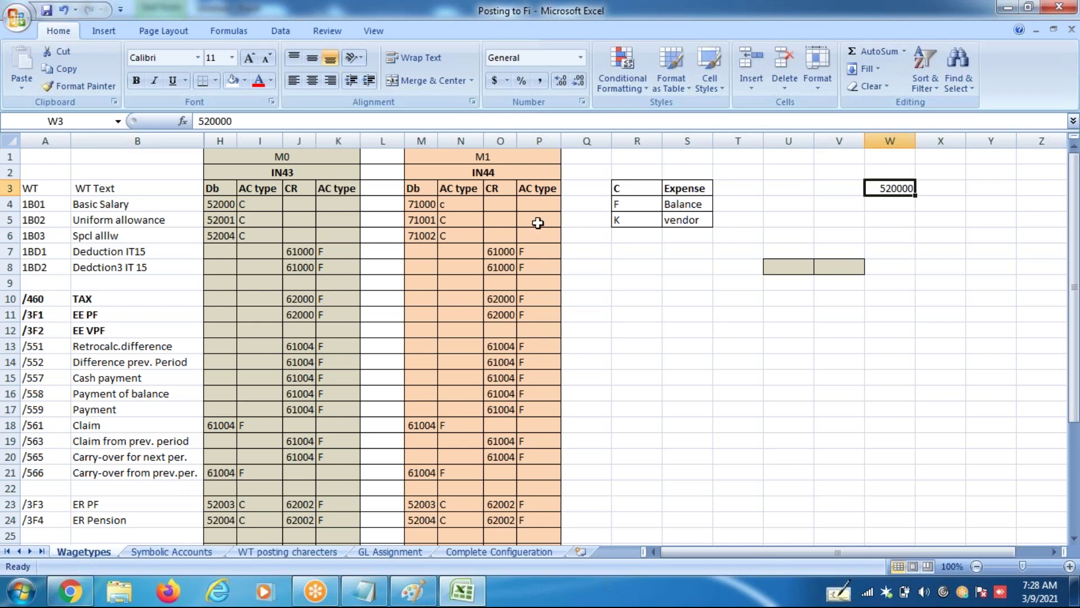
Step: Compare the IN43 account type of Basic Salary with the codes and meanings in the legend
{"action": "left_click", "coordinate": [231, 202]}
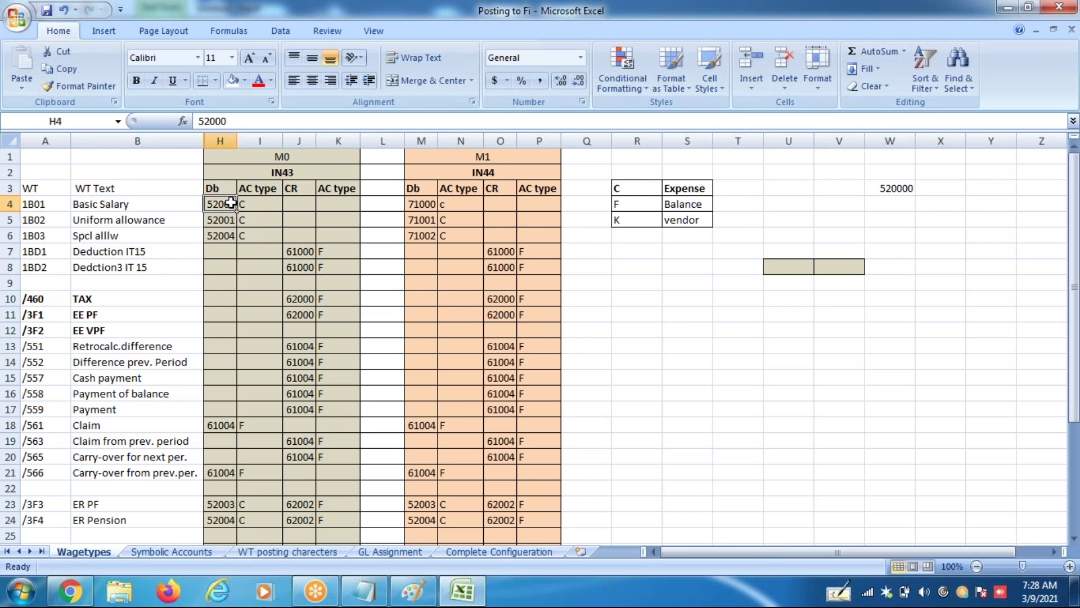
{"action": "left_click", "coordinate": [163, 203]}
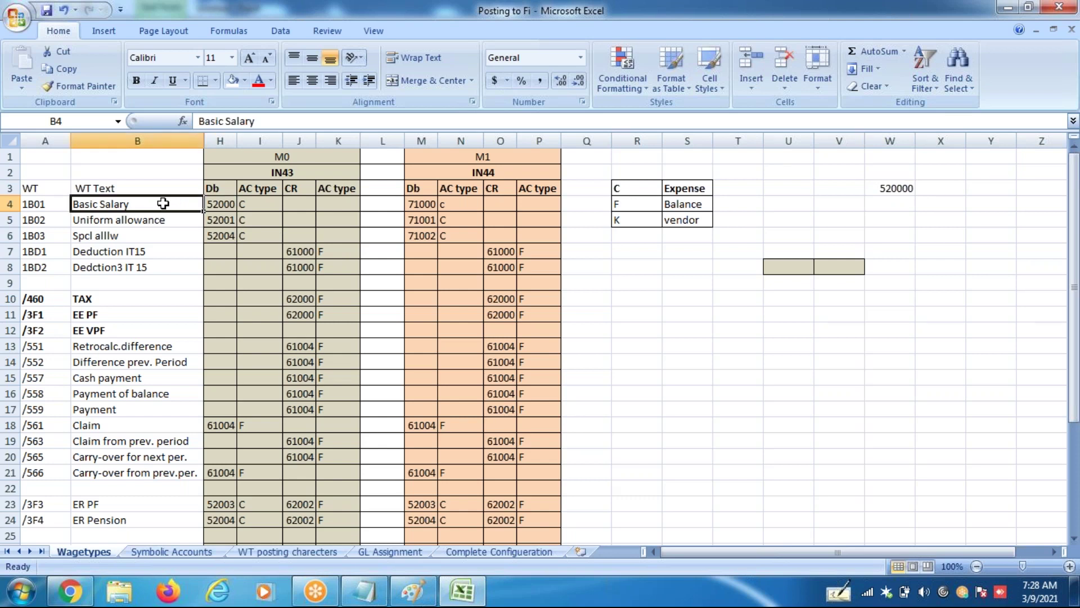
{"action": "left_click", "coordinate": [248, 203]}
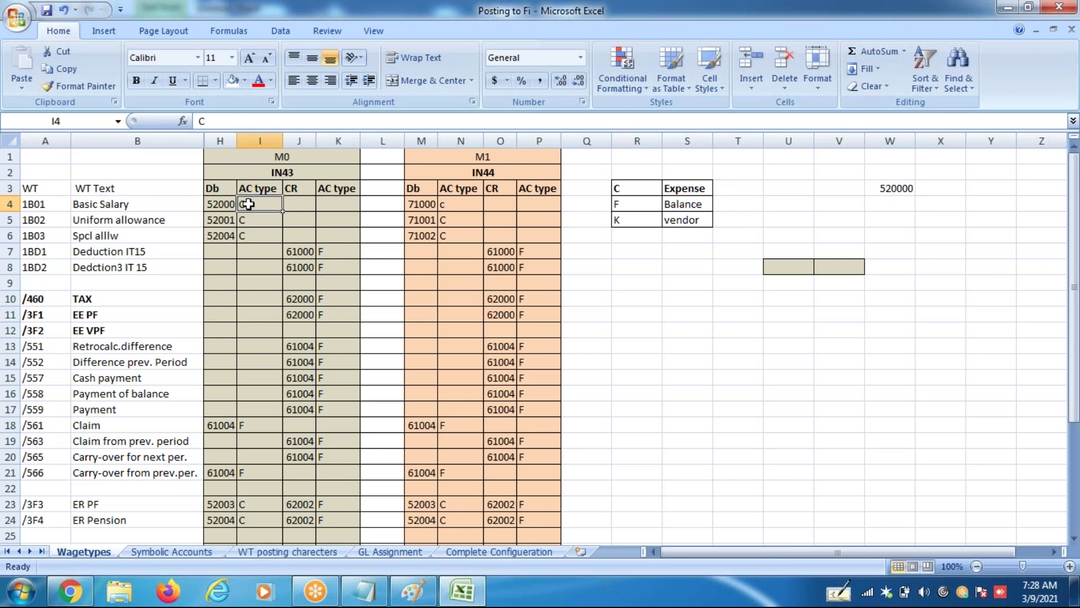
{"action": "left_click_drag", "start_coordinate": [635, 190], "coordinate": [639, 216]}
{"action": "left_click_drag", "start_coordinate": [687, 183], "coordinate": [695, 216]}
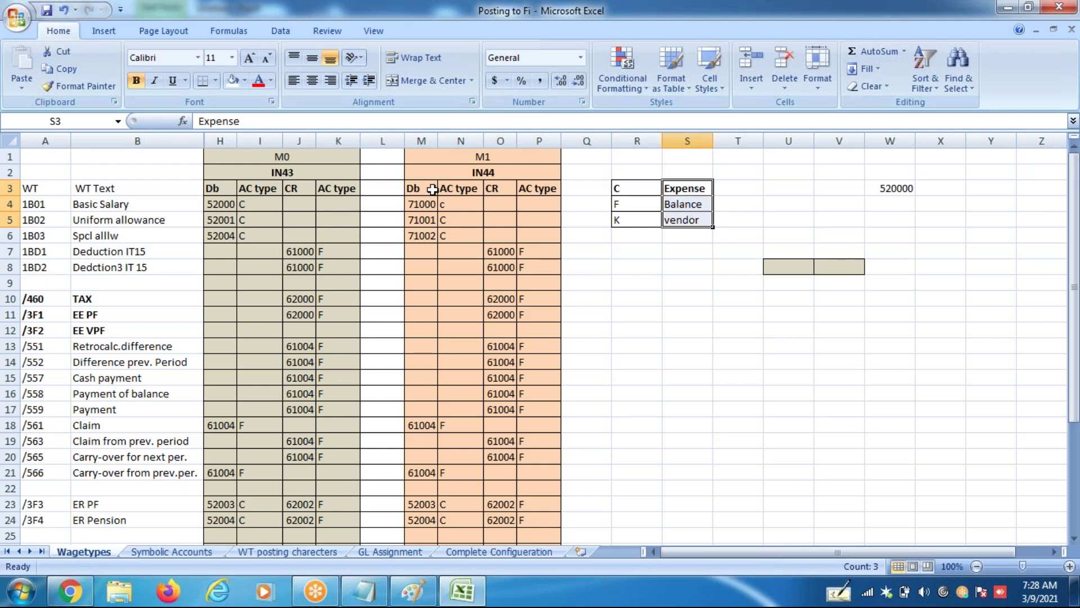
Step: Relate the Basic Salary debit account and the 1BD1 credit account under IN43 to the legend's codes
{"action": "left_click", "coordinate": [218, 208]}
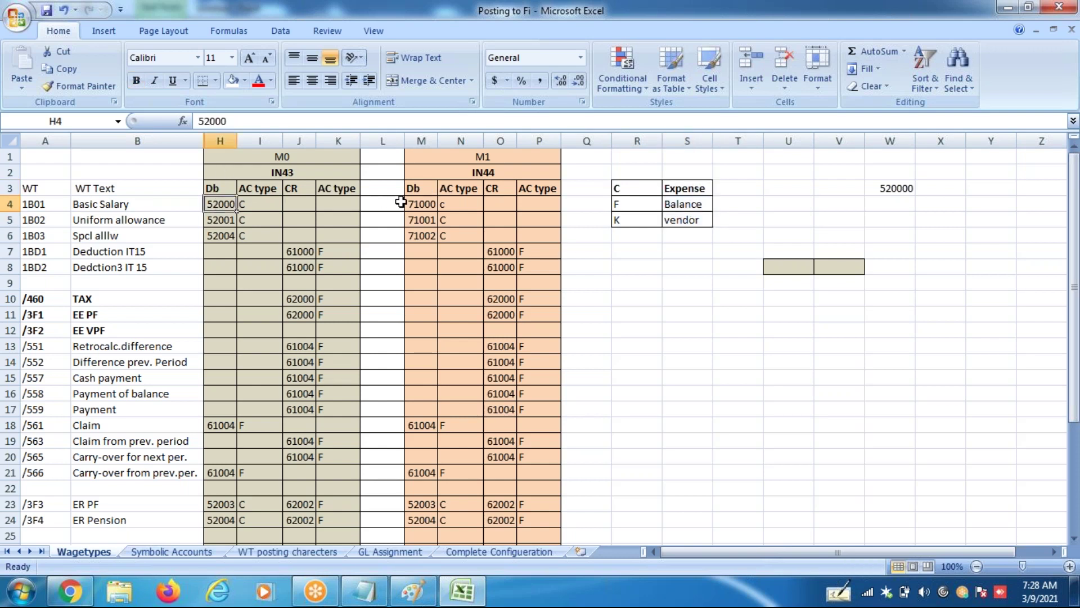
{"action": "left_click", "coordinate": [647, 190]}
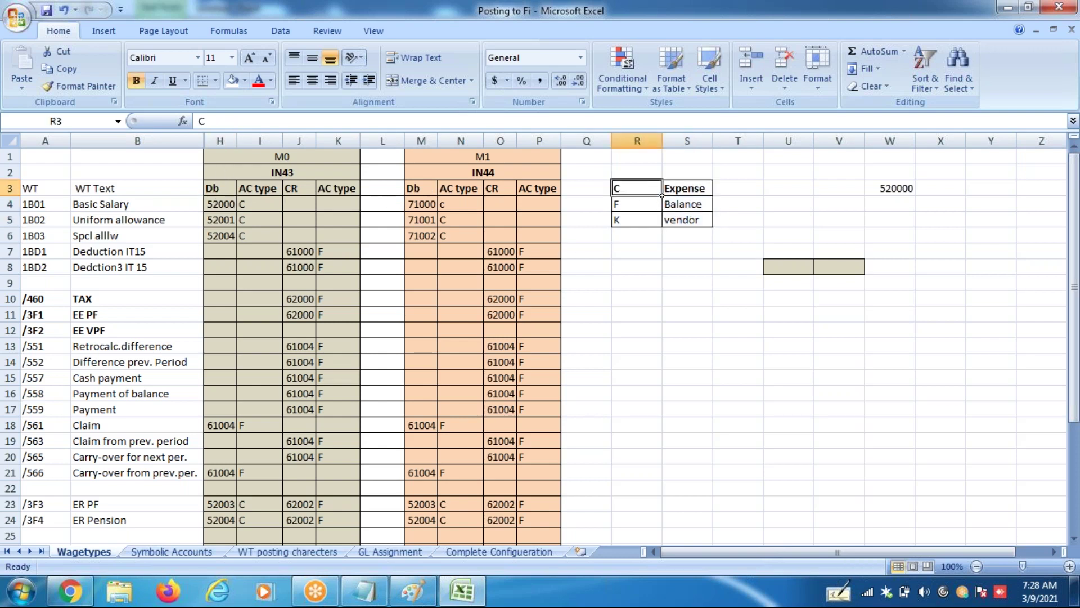
{"action": "left_click", "coordinate": [300, 254]}
{"action": "left_click", "coordinate": [635, 207]}
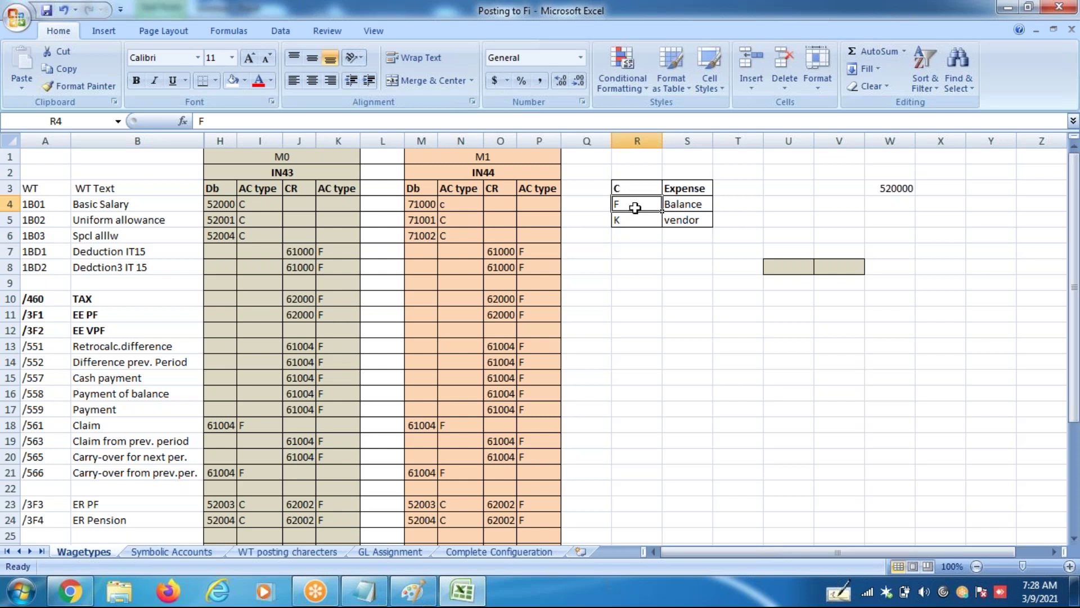
{"action": "left_click", "coordinate": [639, 224]}
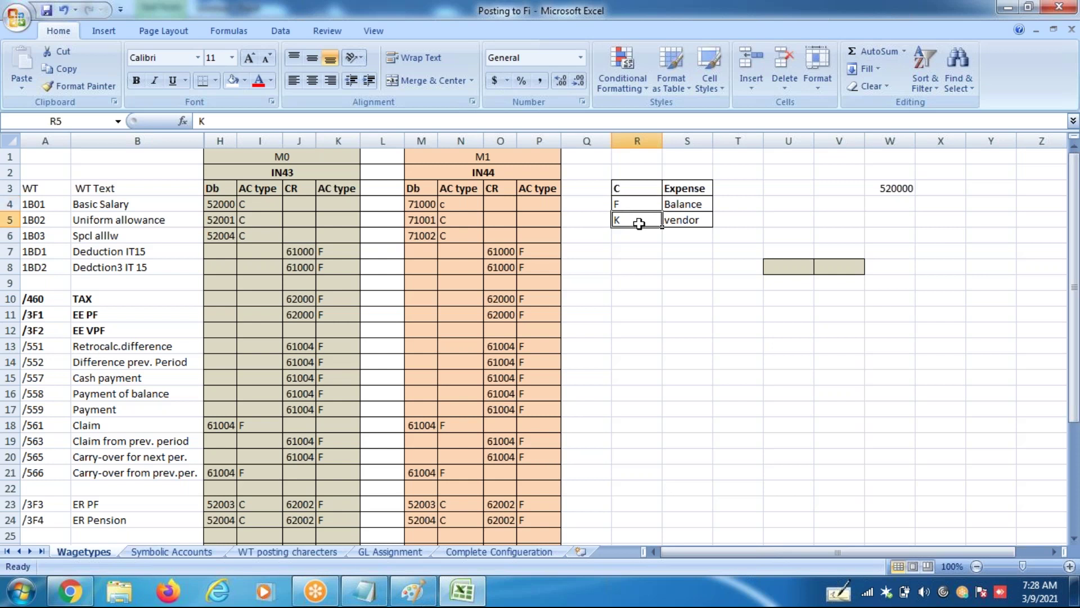
Step: Examine how wage type 1B01 is assigned its debit account and account type under IN43
{"action": "left_click", "coordinate": [252, 203]}
{"action": "left_click", "coordinate": [219, 205]}
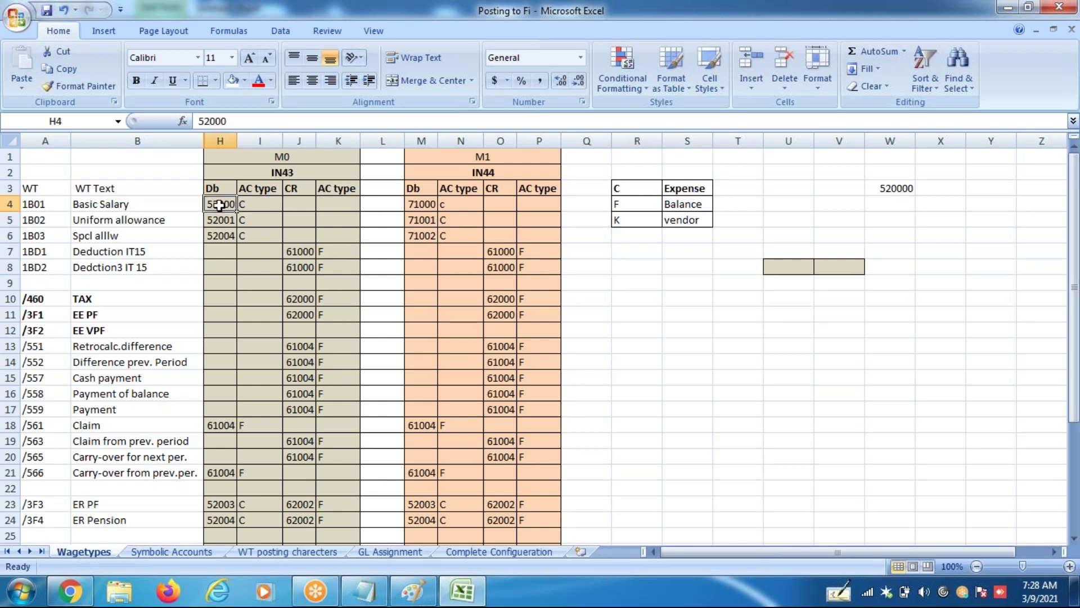
{"action": "left_click", "coordinate": [251, 206]}
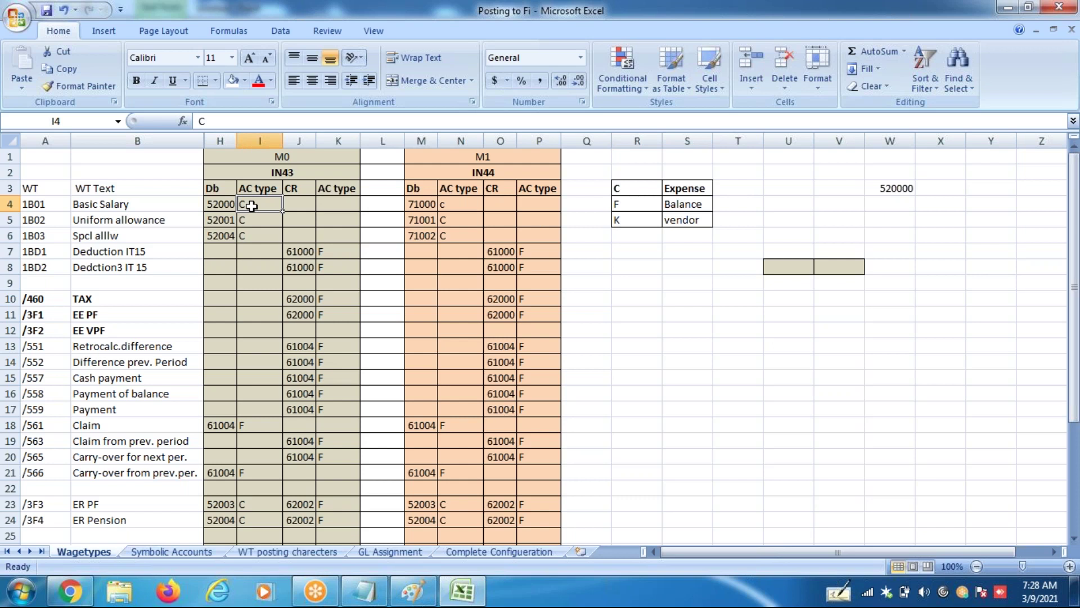
{"action": "left_click", "coordinate": [224, 203]}
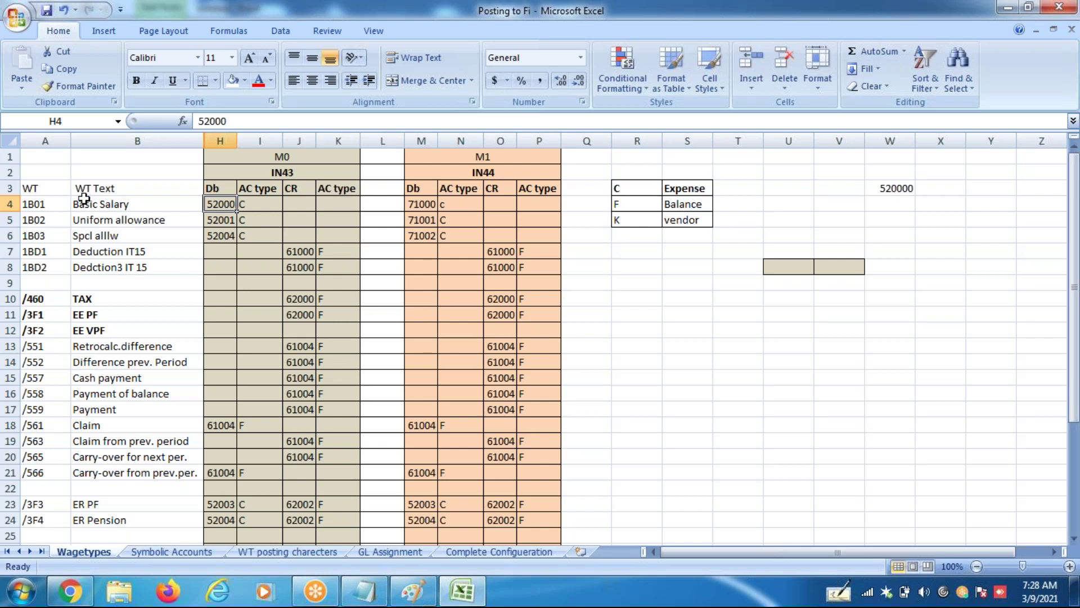
{"action": "left_click", "coordinate": [56, 204]}
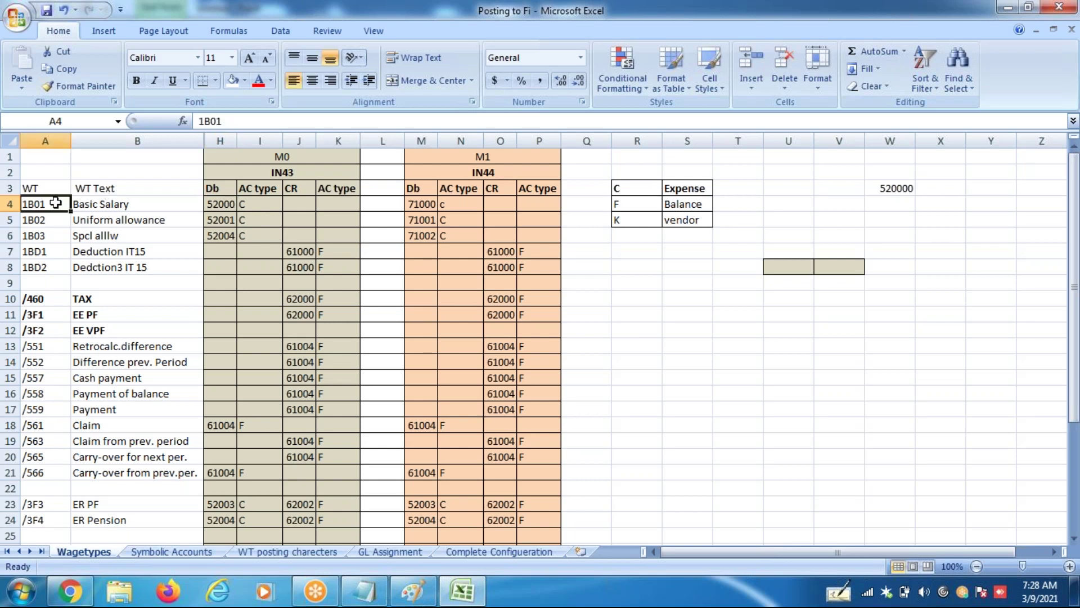
{"action": "left_click", "coordinate": [228, 206]}
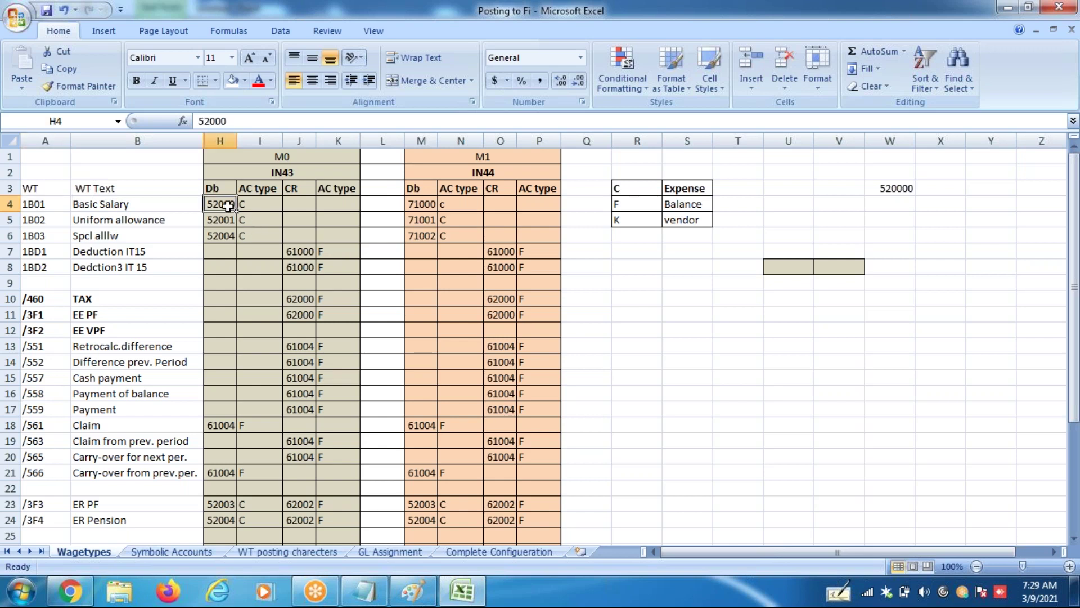
{"action": "left_click", "coordinate": [43, 211]}
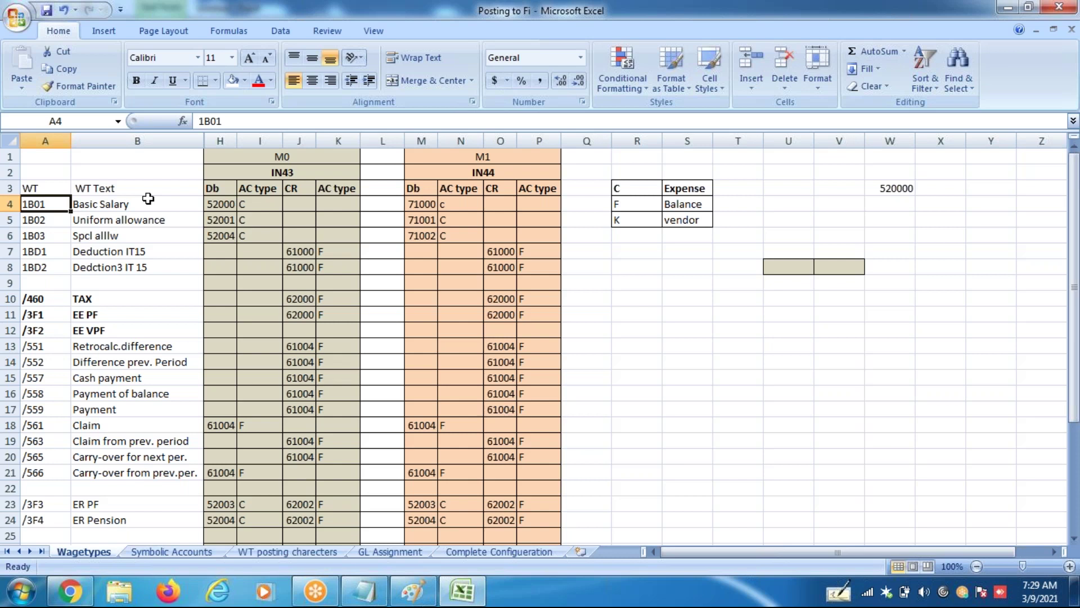
Step: Check the Basic Salary debit account and its type under IN43 against the legend's vendor code K
{"action": "left_click", "coordinate": [790, 270]}
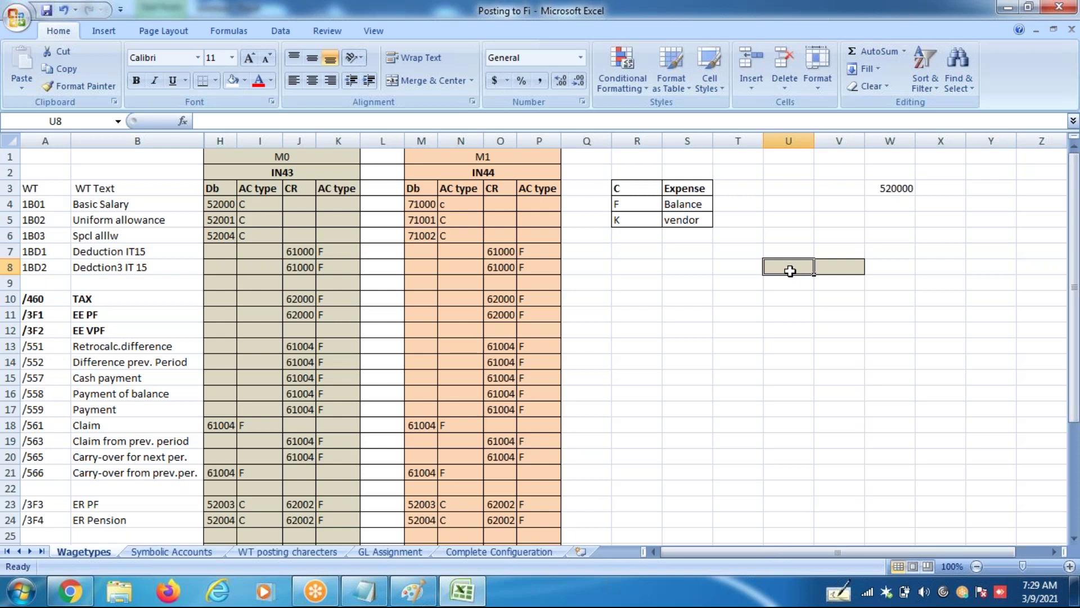
{"action": "left_click", "coordinate": [250, 205]}
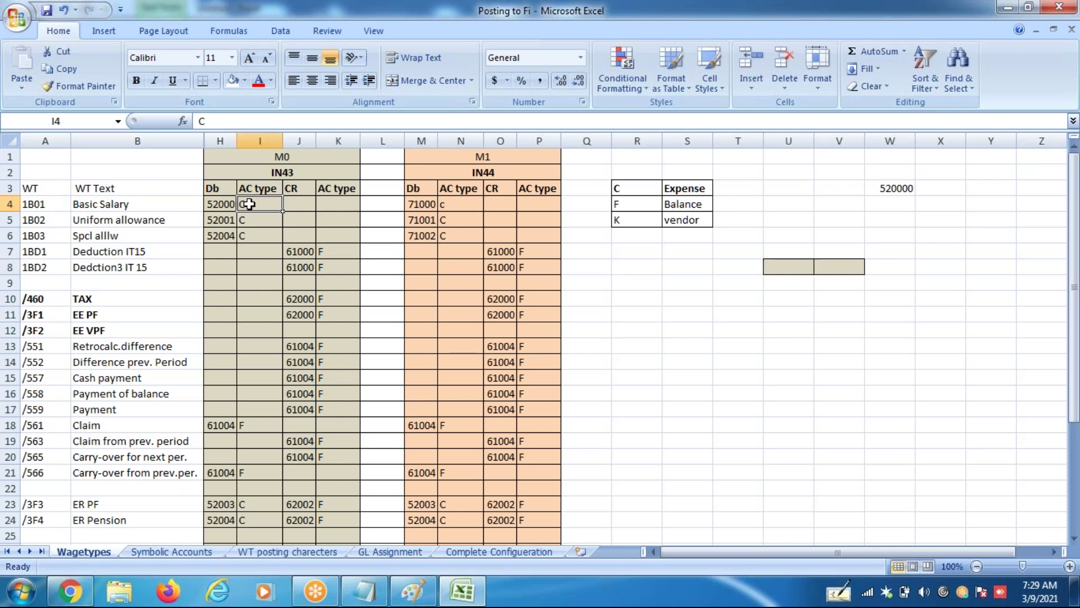
{"action": "left_click", "coordinate": [621, 217]}
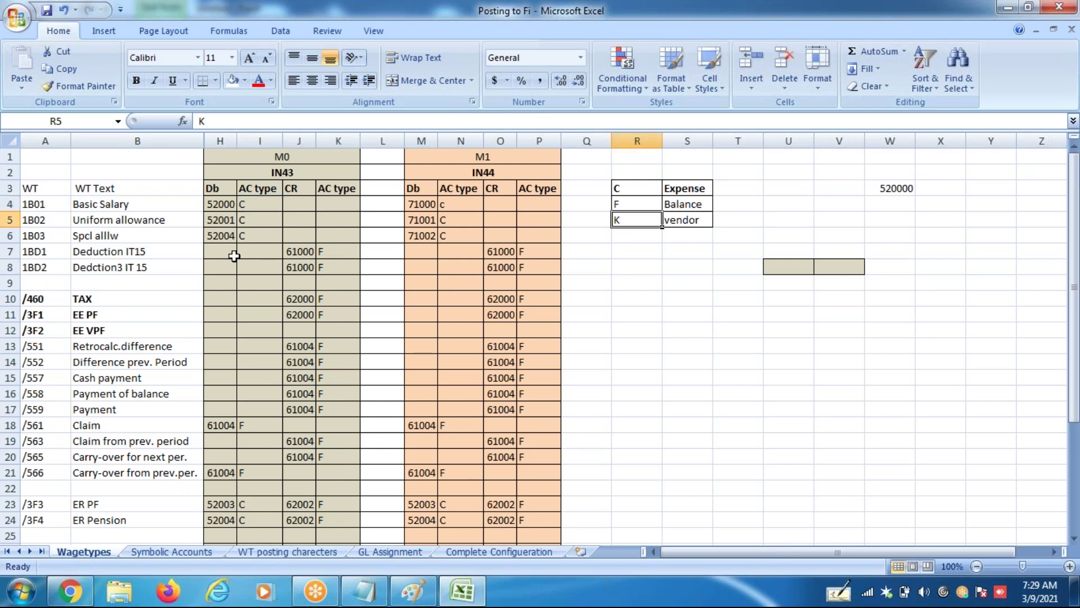
{"action": "left_click", "coordinate": [226, 202]}
{"action": "left_click_drag", "start_coordinate": [226, 202], "coordinate": [245, 206]}
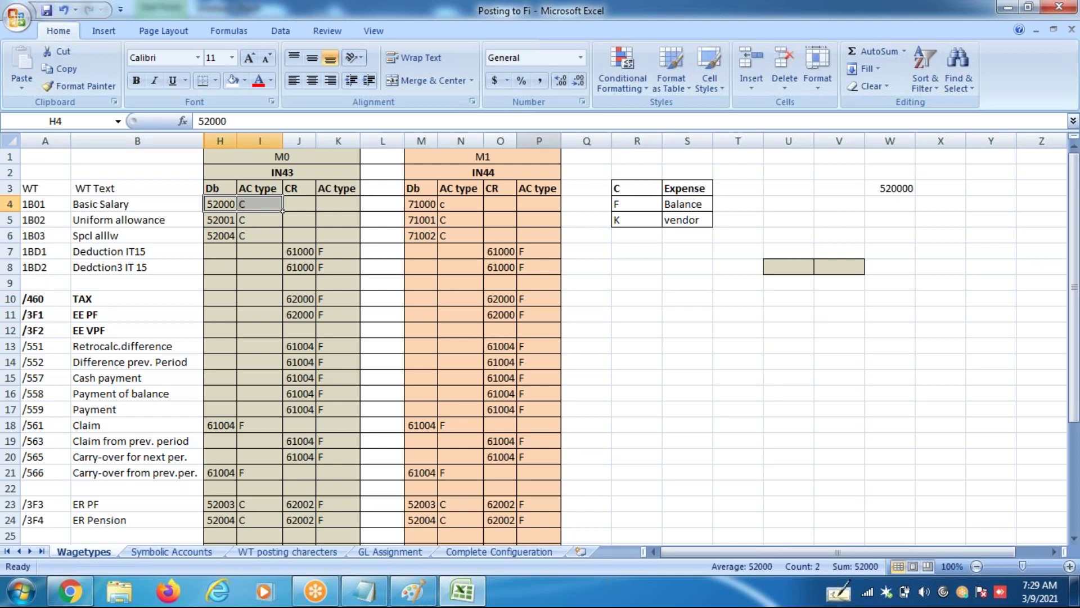
{"action": "left_click", "coordinate": [260, 202]}
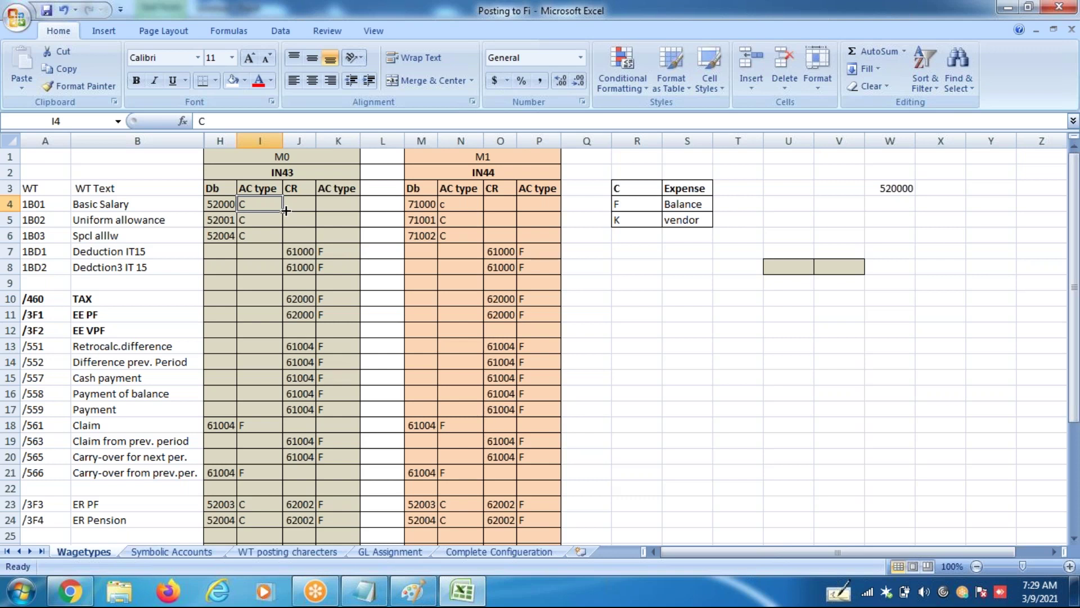
Step: Compare the IN43 and IN44 groupings and the Basic Salary debit account assigned in each
{"action": "left_click", "coordinate": [295, 176]}
{"action": "left_click", "coordinate": [489, 173]}
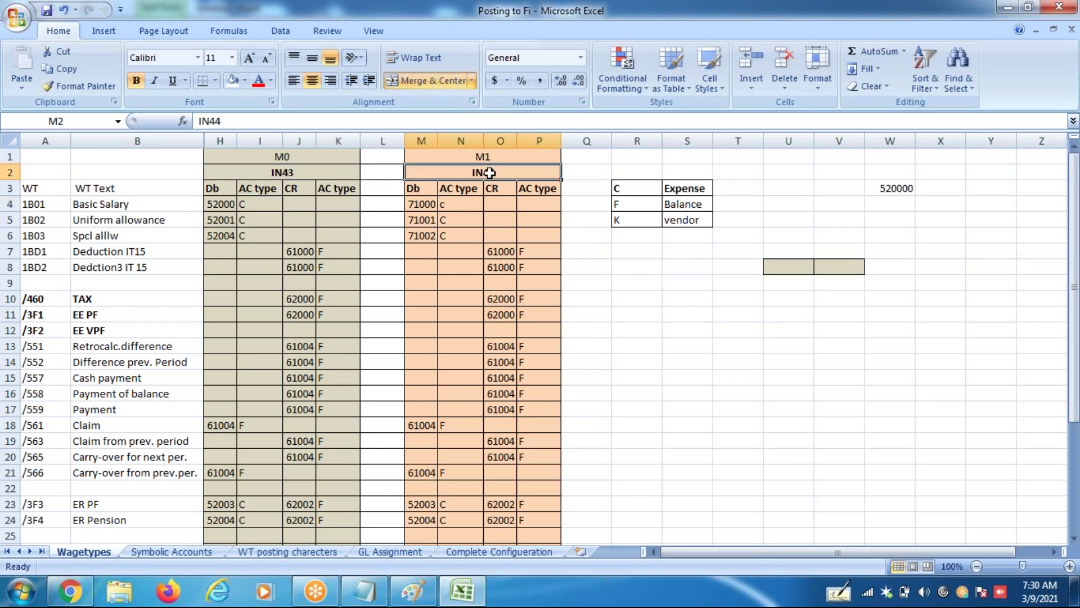
{"action": "left_click", "coordinate": [310, 171]}
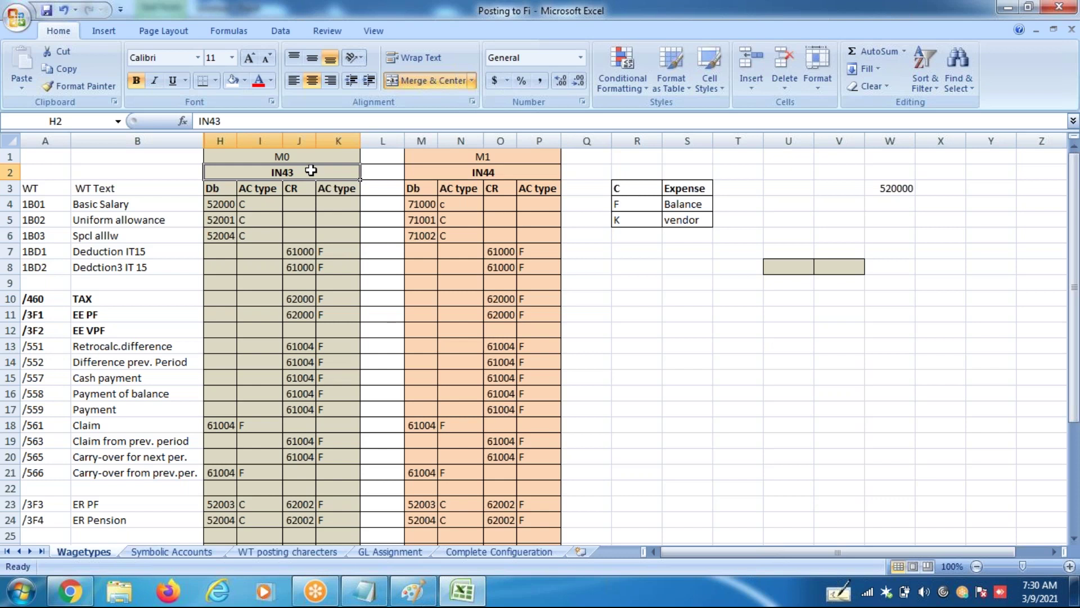
{"action": "left_click", "coordinate": [500, 175]}
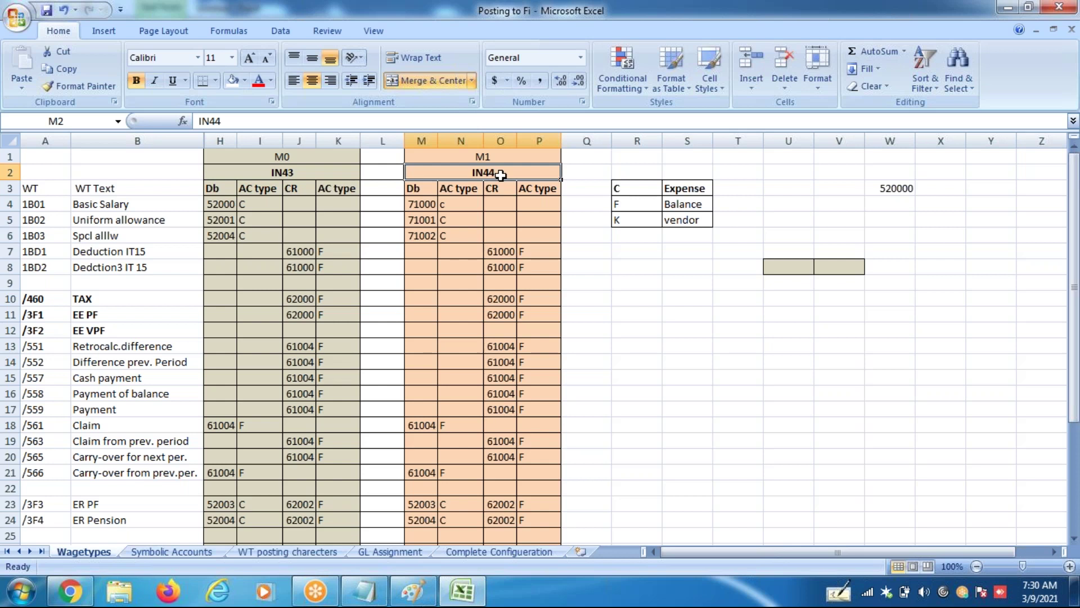
{"action": "left_click", "coordinate": [272, 172]}
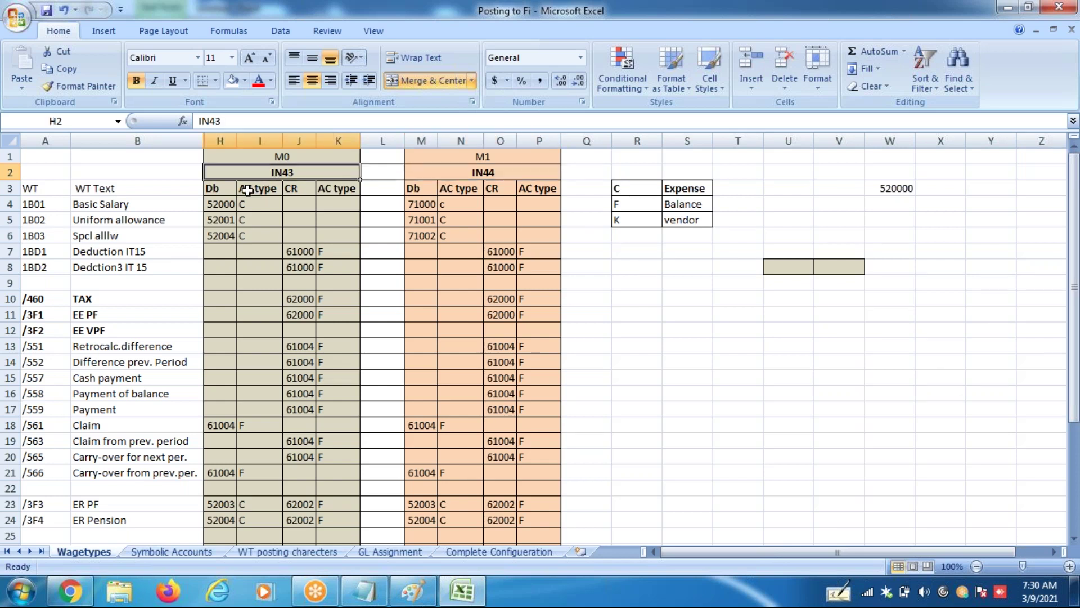
{"action": "left_click", "coordinate": [230, 203]}
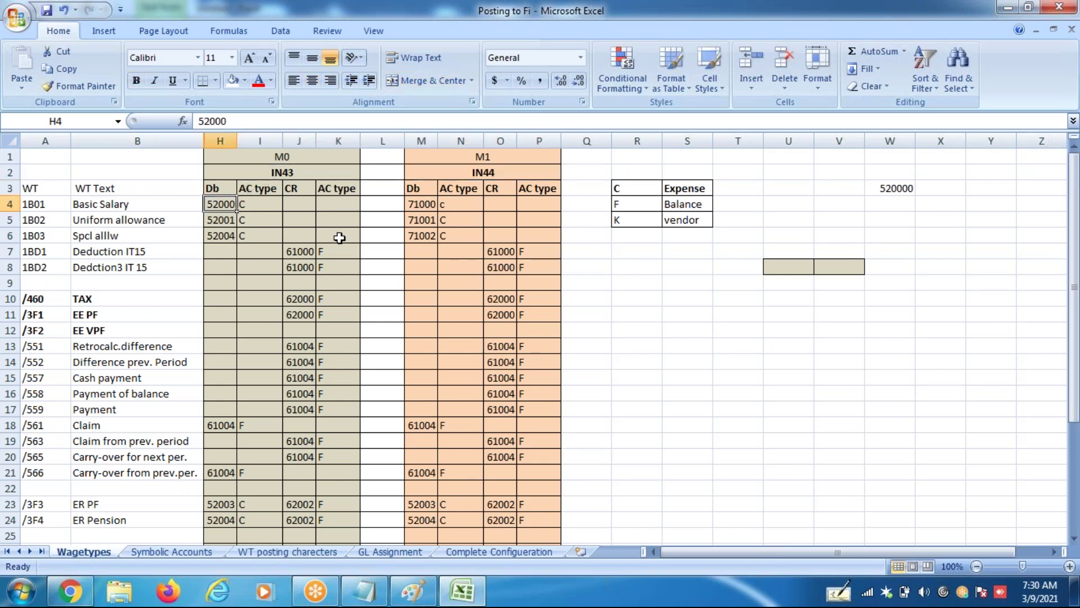
{"action": "left_click", "coordinate": [426, 203]}
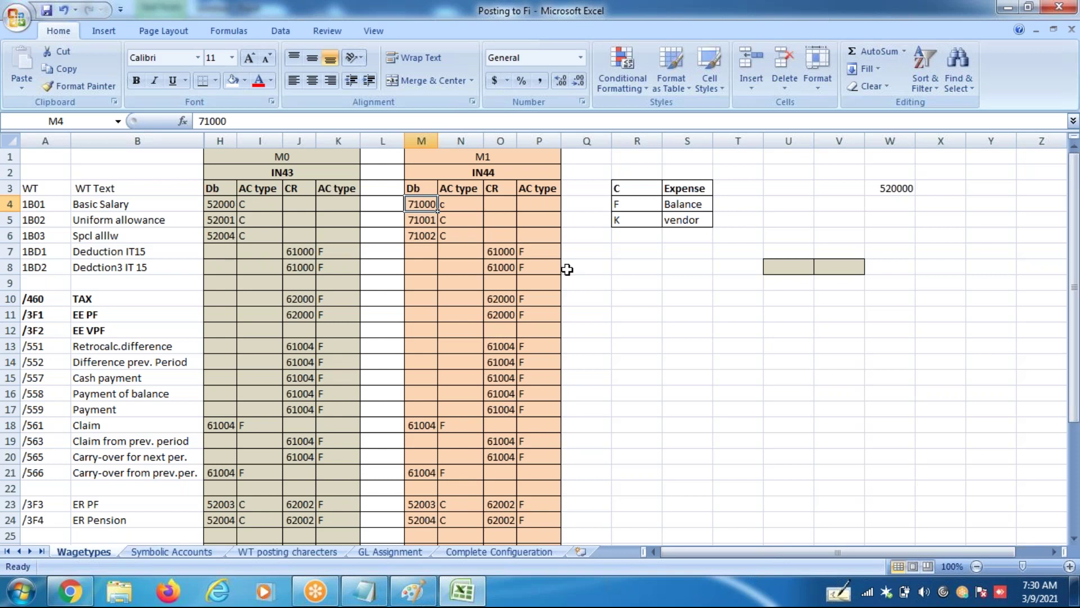
Step: Compare the Basic Salary debit accounts under IN43 and IN44, and check the Uniform allowance debit account under IN43
{"action": "left_click", "coordinate": [57, 216]}
{"action": "left_click", "coordinate": [82, 207]}
{"action": "left_click", "coordinate": [227, 205]}
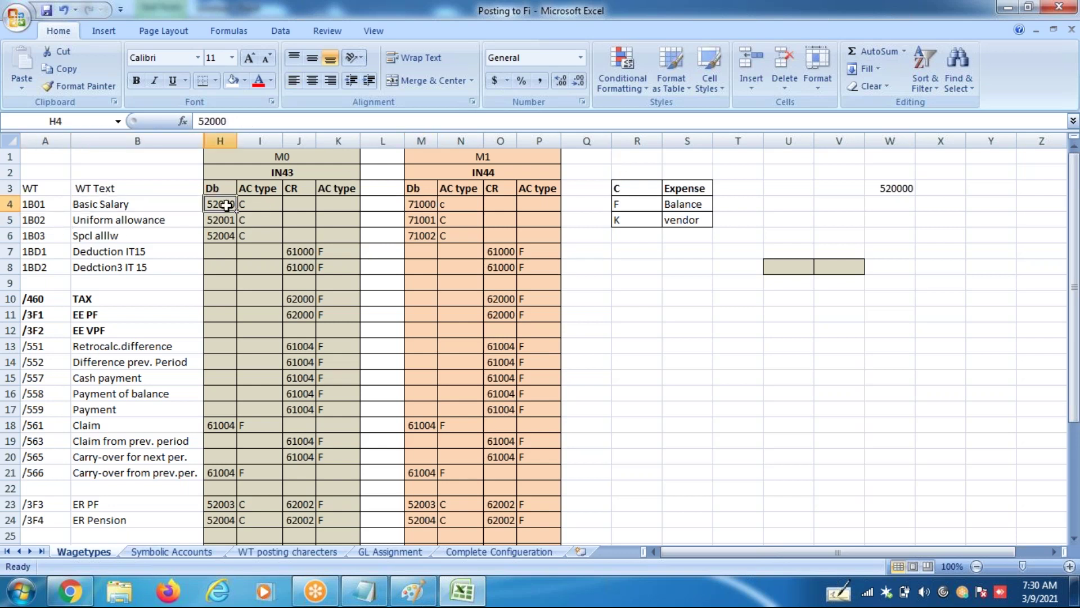
{"action": "left_click", "coordinate": [422, 205]}
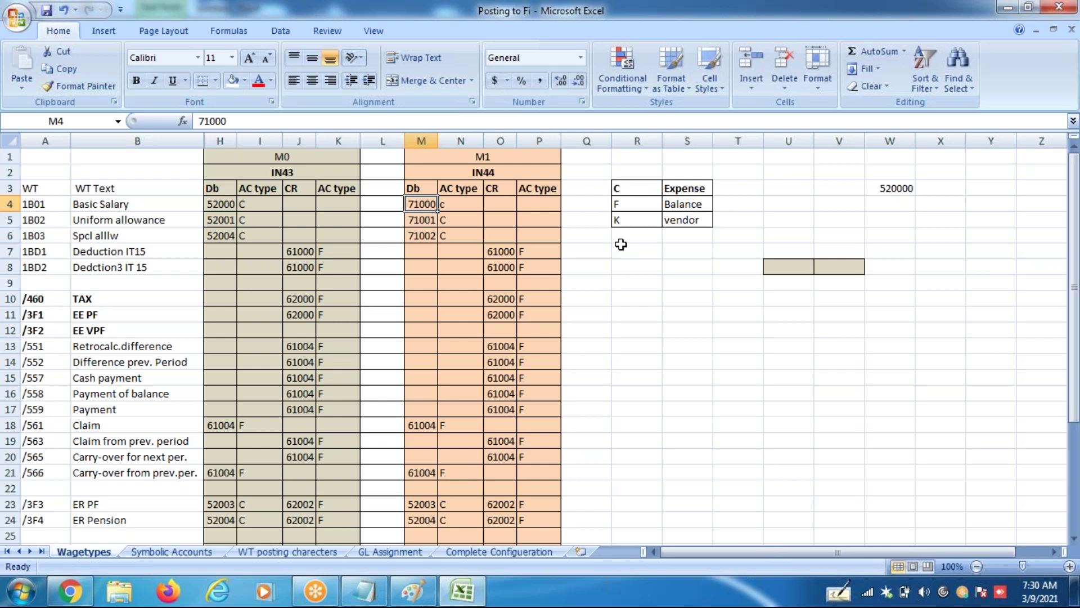
{"action": "left_click", "coordinate": [177, 216]}
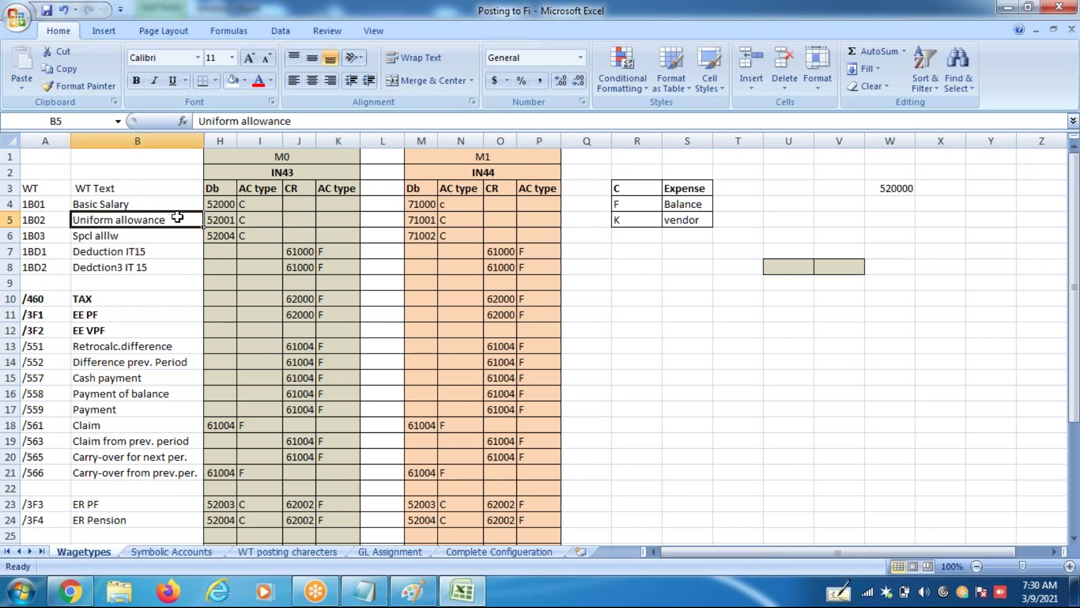
{"action": "left_click", "coordinate": [221, 218]}
{"action": "left_click", "coordinate": [234, 205]}
{"action": "left_click", "coordinate": [431, 208]}
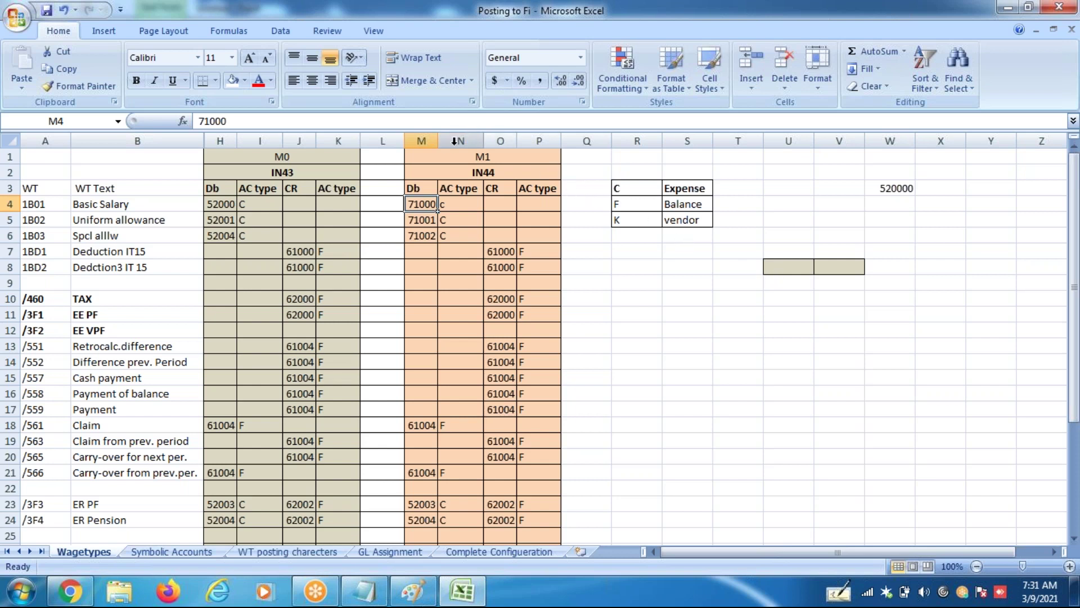
Step: Replace the grouping headings in row 2 with CCIN43 under M0 and CCIN43A under M1
{"action": "left_click", "coordinate": [329, 176]}
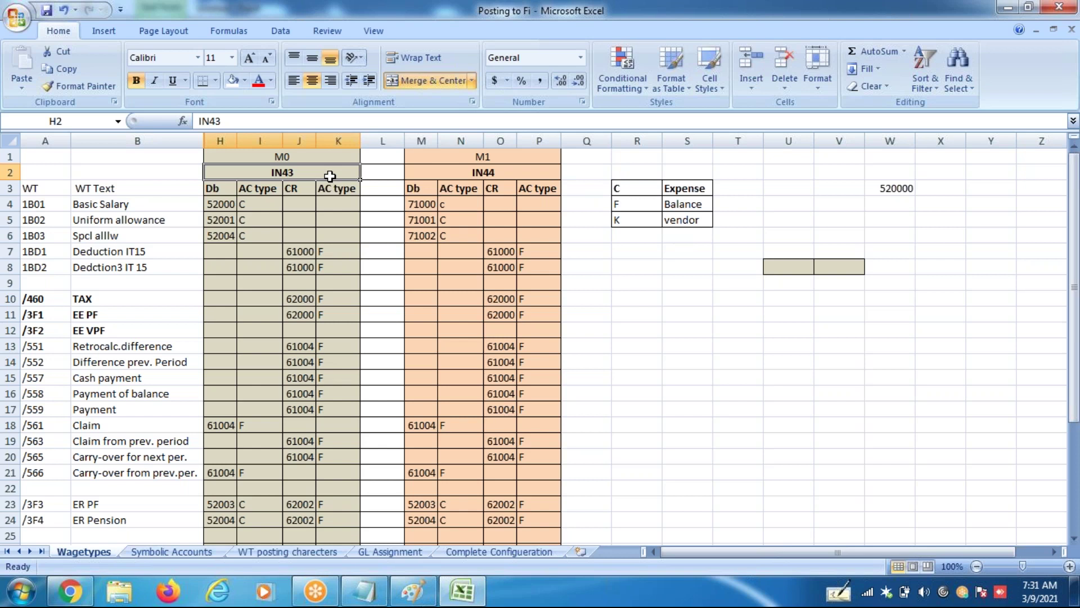
{"action": "left_click", "coordinate": [512, 178]}
{"action": "key", "text": "Delete"}
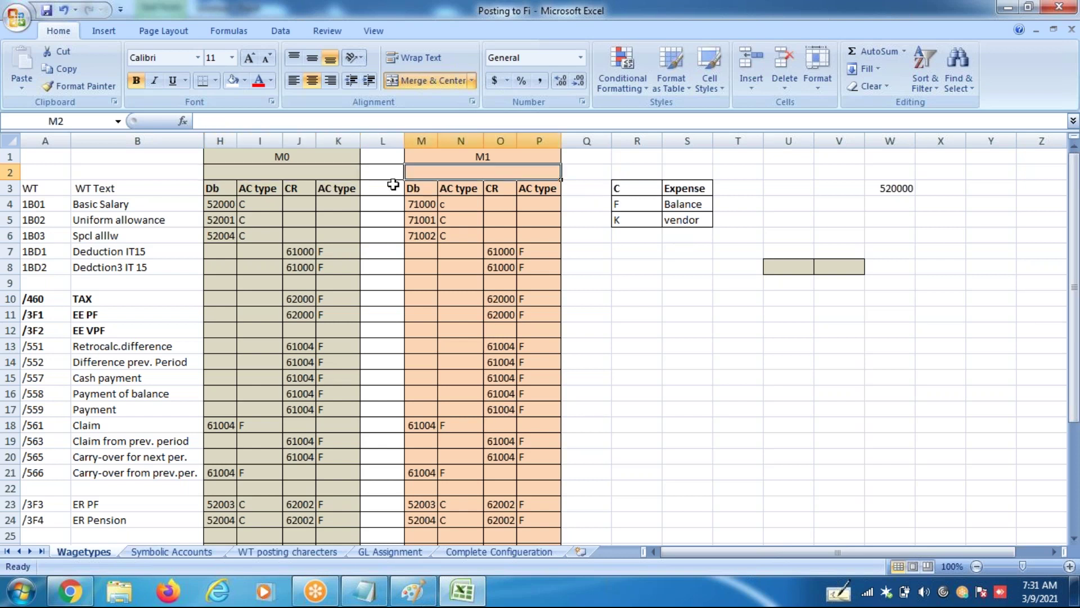
{"action": "left_click", "coordinate": [304, 169]}
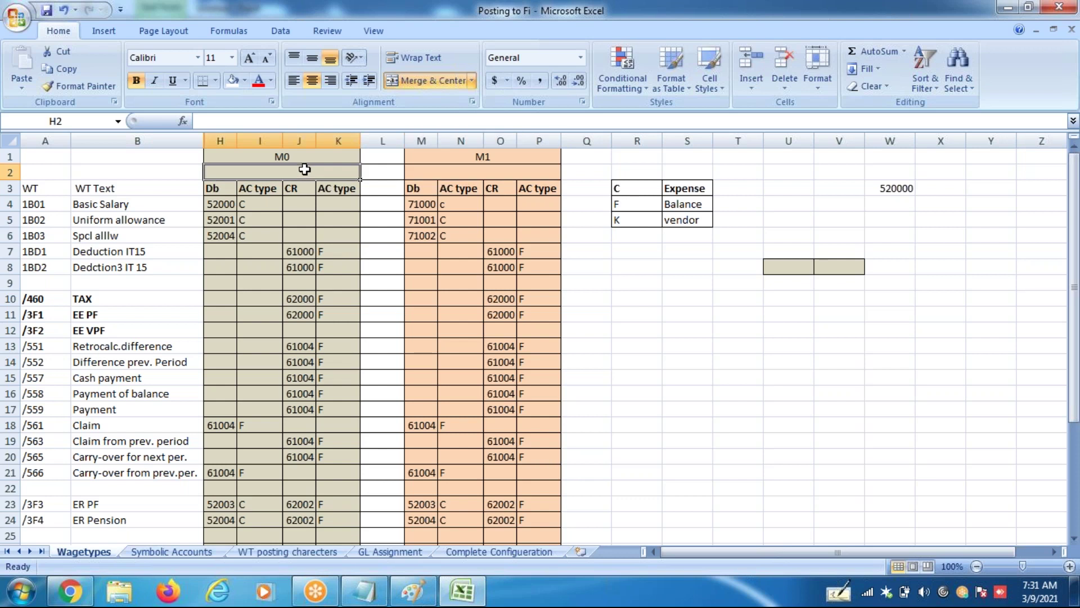
{"action": "type", "text": "CCI"}
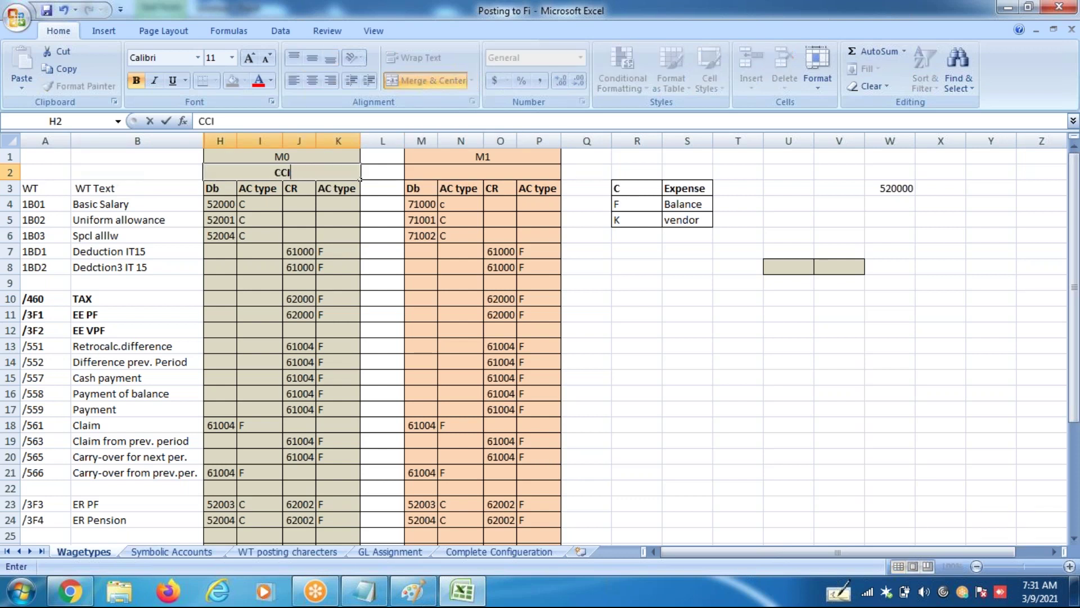
{"action": "type", "text": "N43"}
{"action": "key", "text": "Tab"}
{"action": "left_click", "coordinate": [483, 172]}
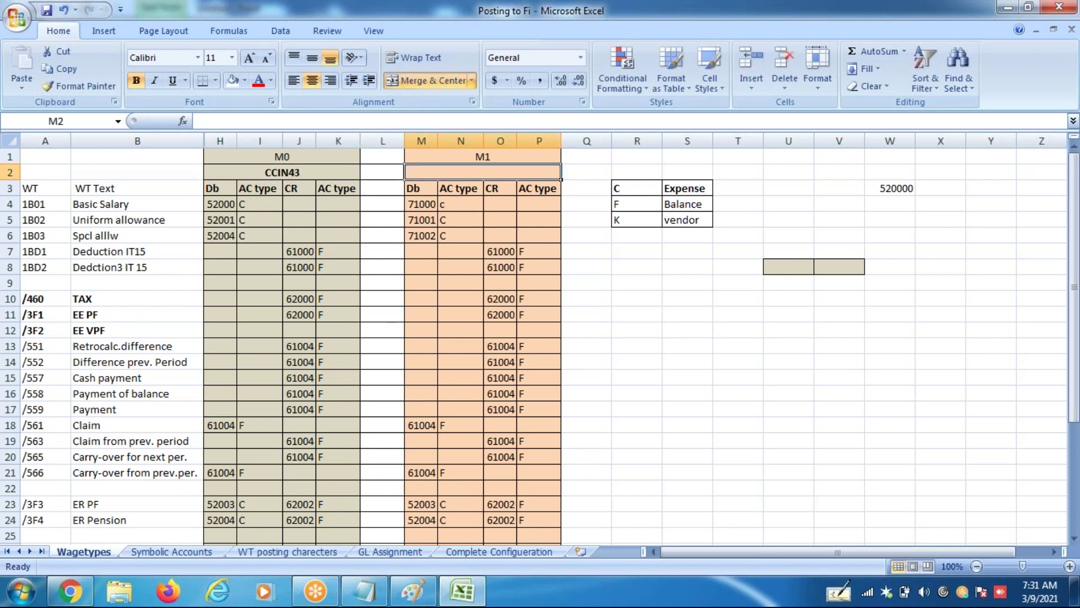
{"action": "type", "text": "CCIN43"}
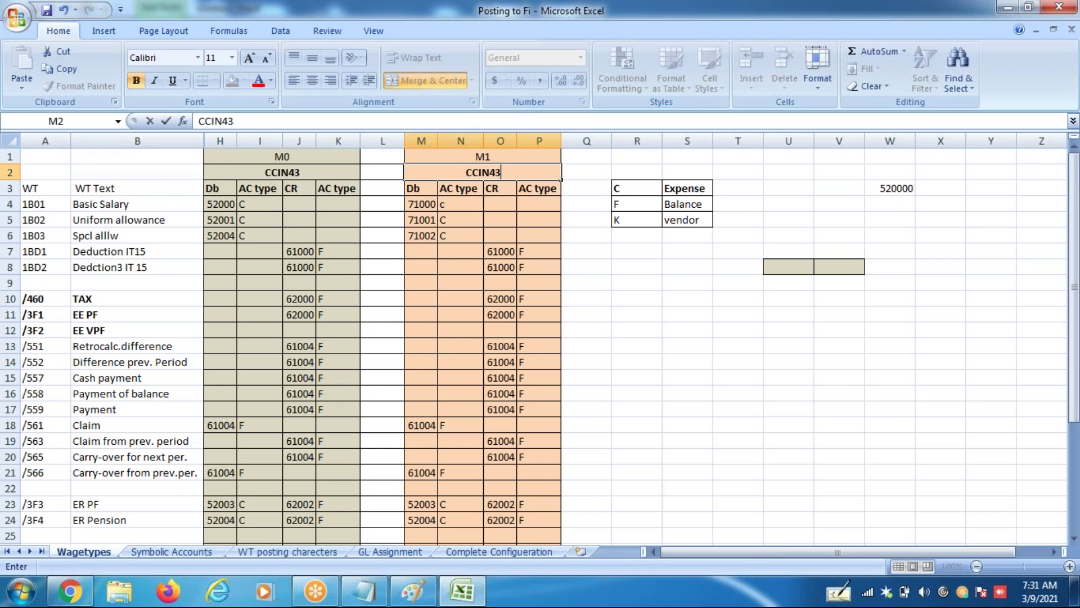
{"action": "type", "text": "A"}
Step: Rename the row 2 grouping headings to P under M0 and Q under M1
{"action": "left_click", "coordinate": [321, 162]}
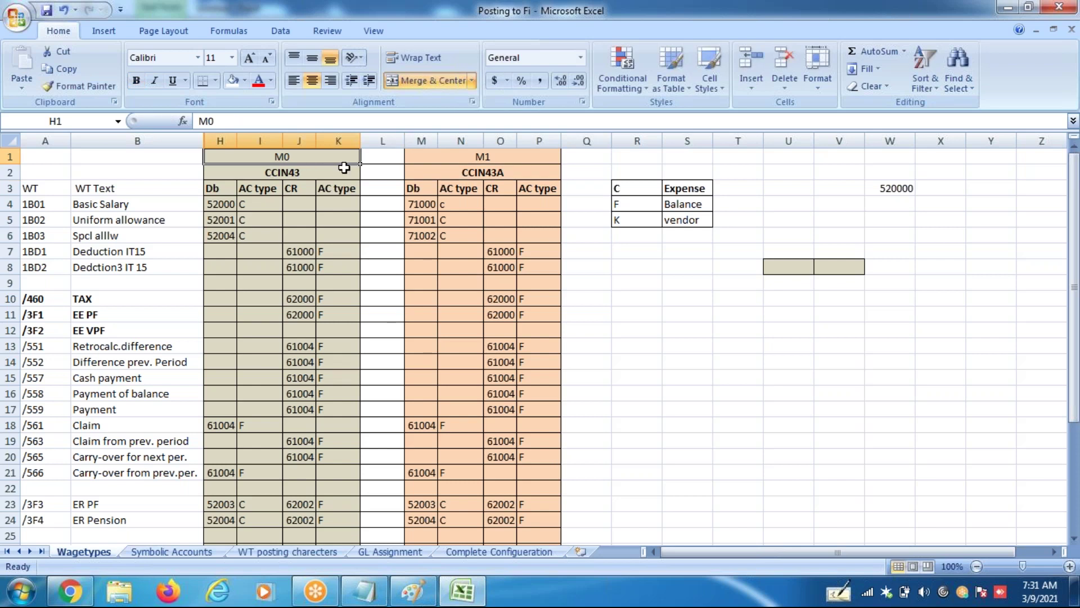
{"action": "left_click", "coordinate": [332, 174]}
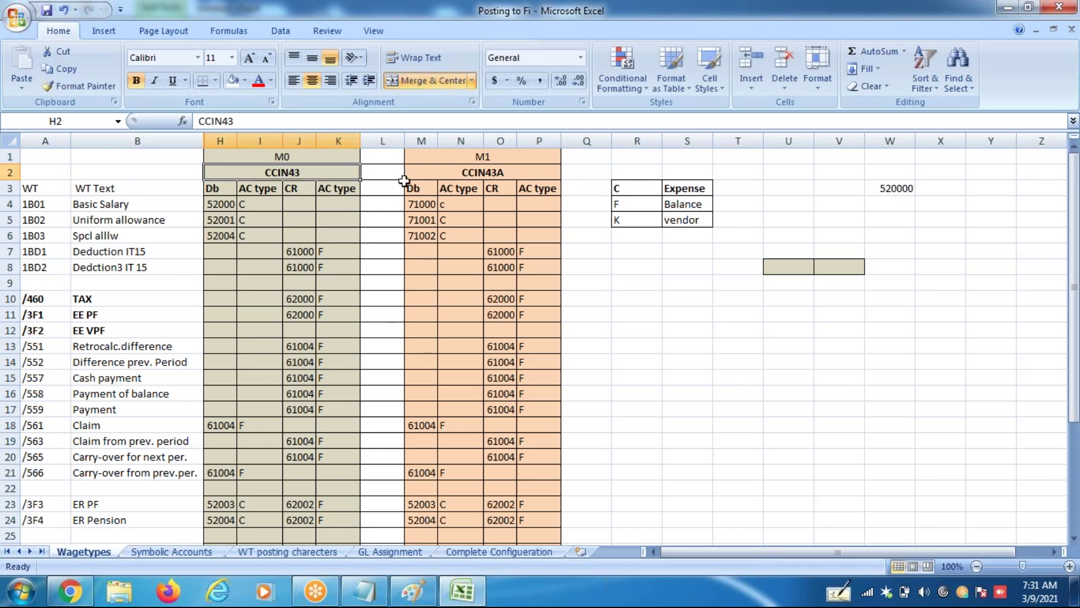
{"action": "left_click", "coordinate": [459, 179]}
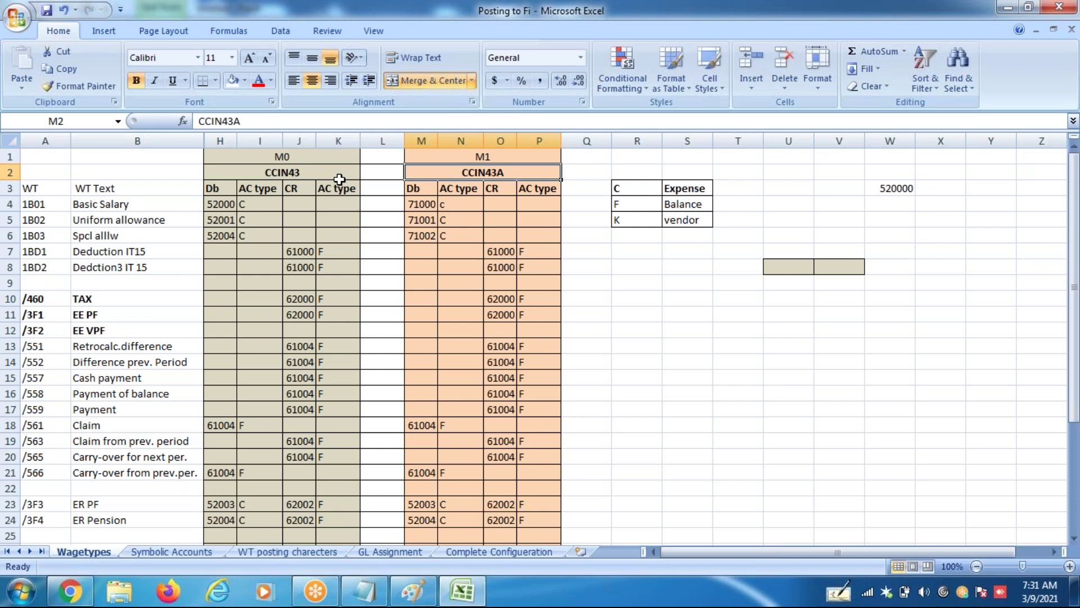
{"action": "left_click", "coordinate": [301, 174]}
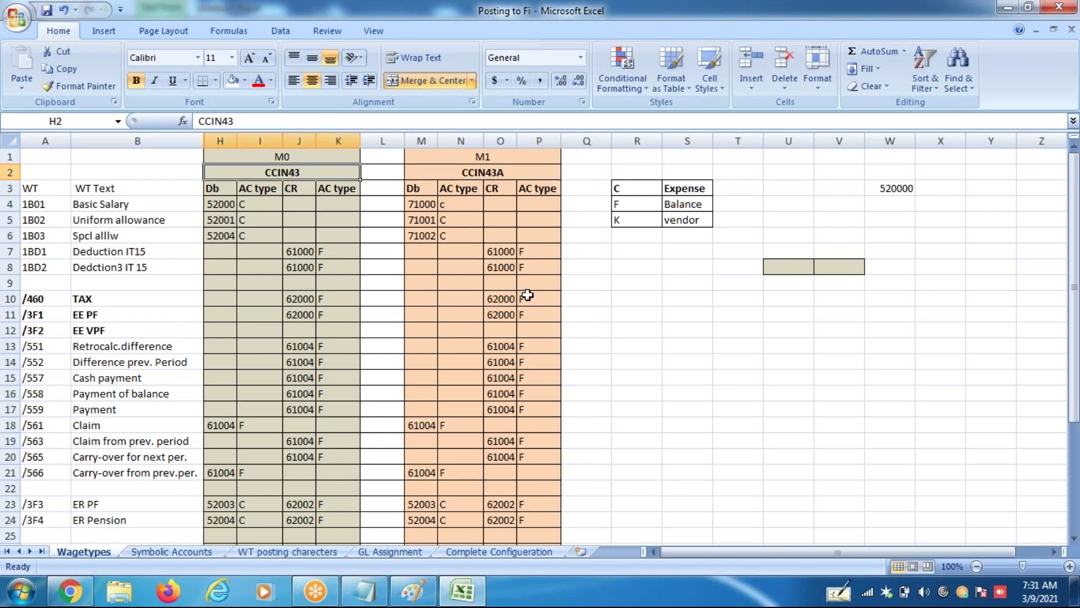
{"action": "type", "text": "P"}
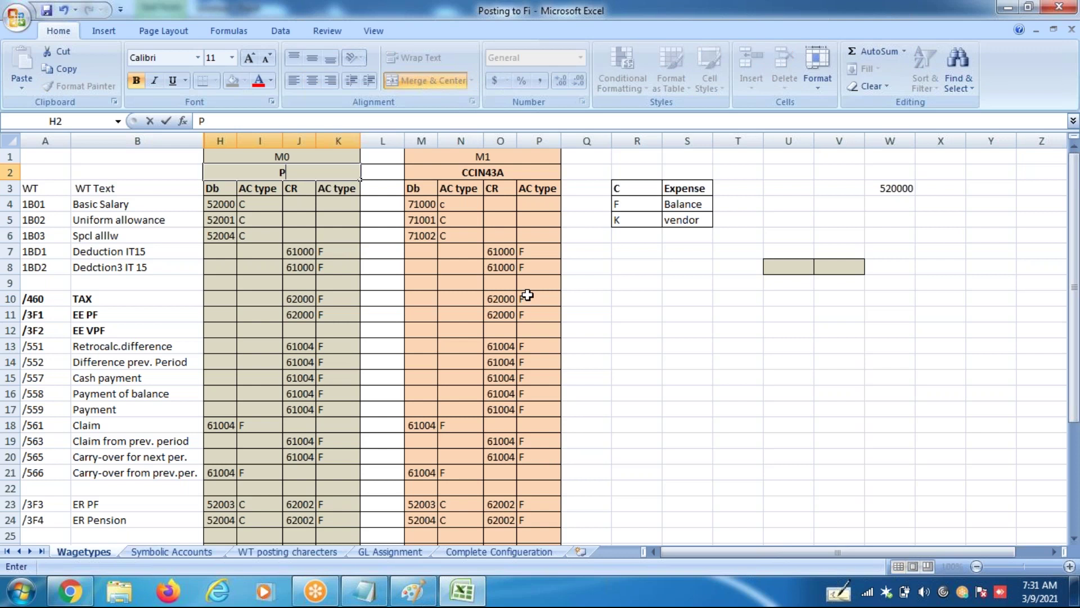
{"action": "key", "text": "Tab"}
{"action": "key", "text": "Tab"}
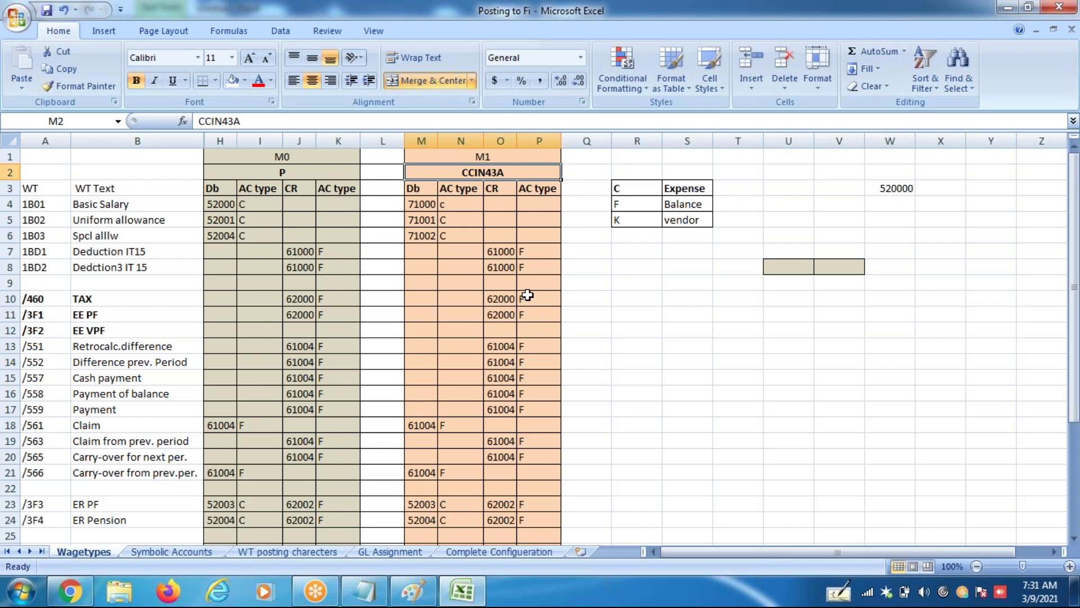
{"action": "type", "text": "Q"}
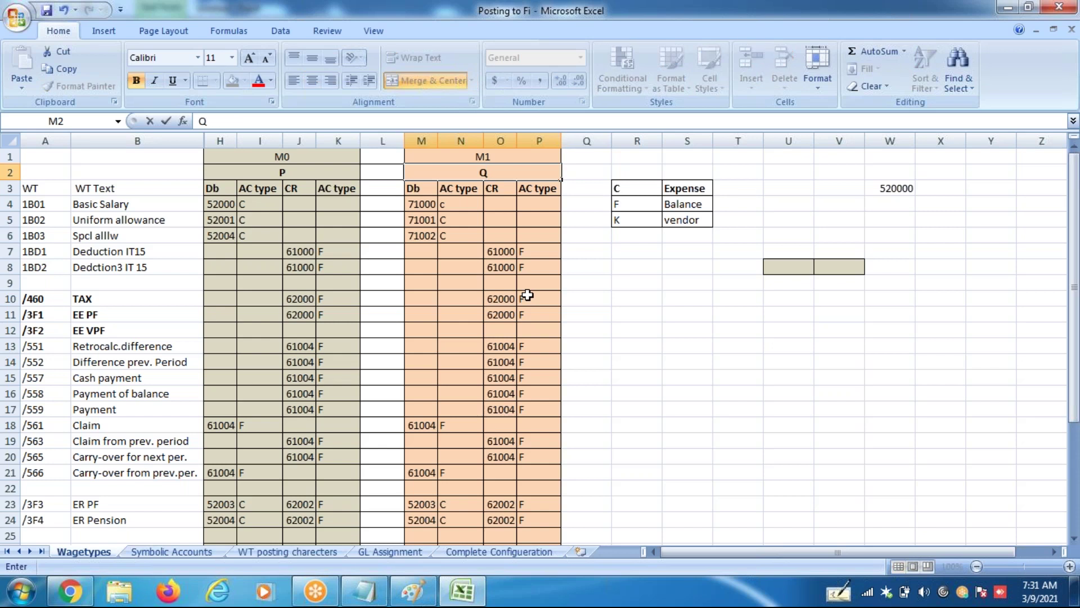
{"action": "left_click", "coordinate": [661, 294]}
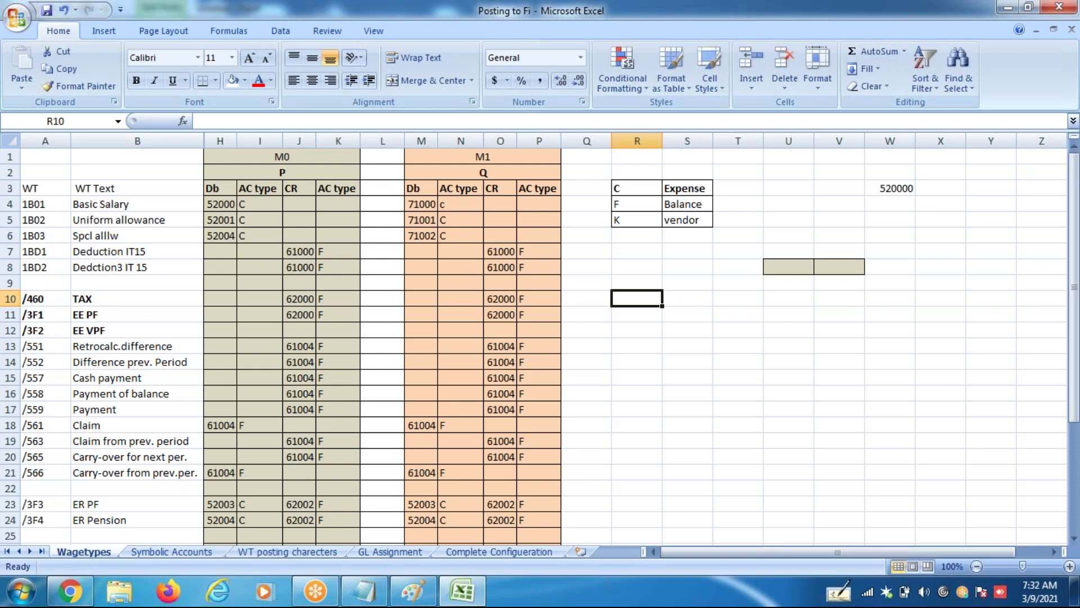
Step: Set the row 2 grouping headings to IN43 under M0 and IN44 under M1
{"action": "left_click", "coordinate": [337, 175]}
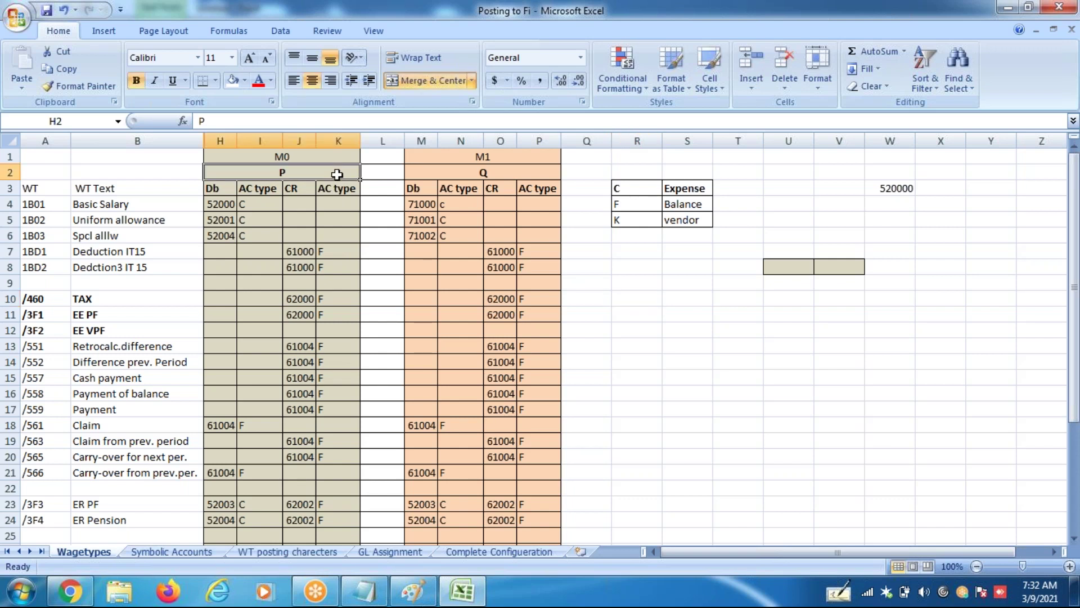
{"action": "left_click", "coordinate": [461, 173]}
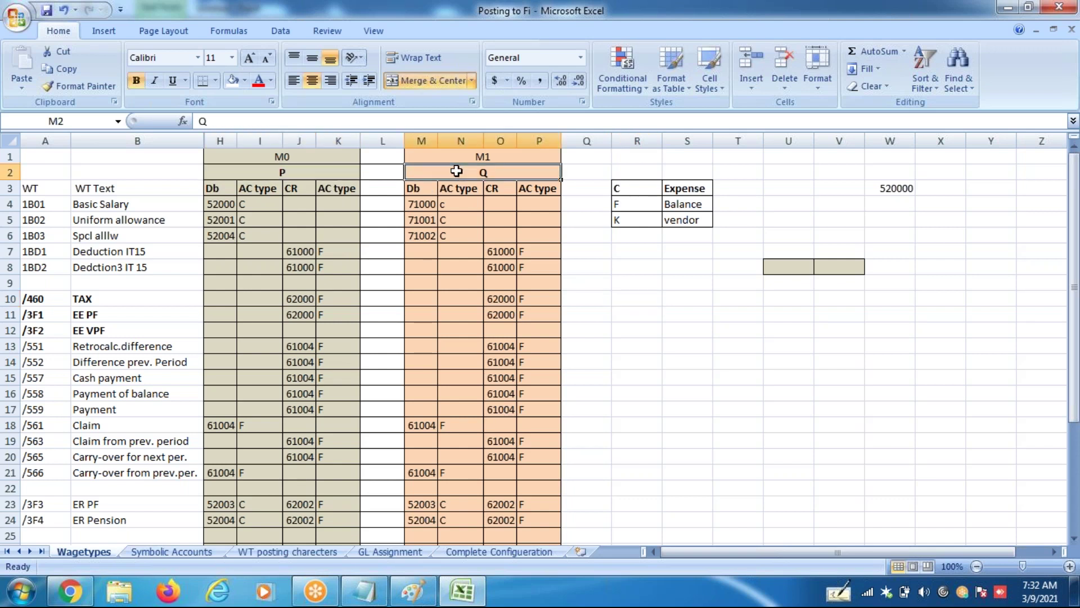
{"action": "left_click", "coordinate": [297, 175]}
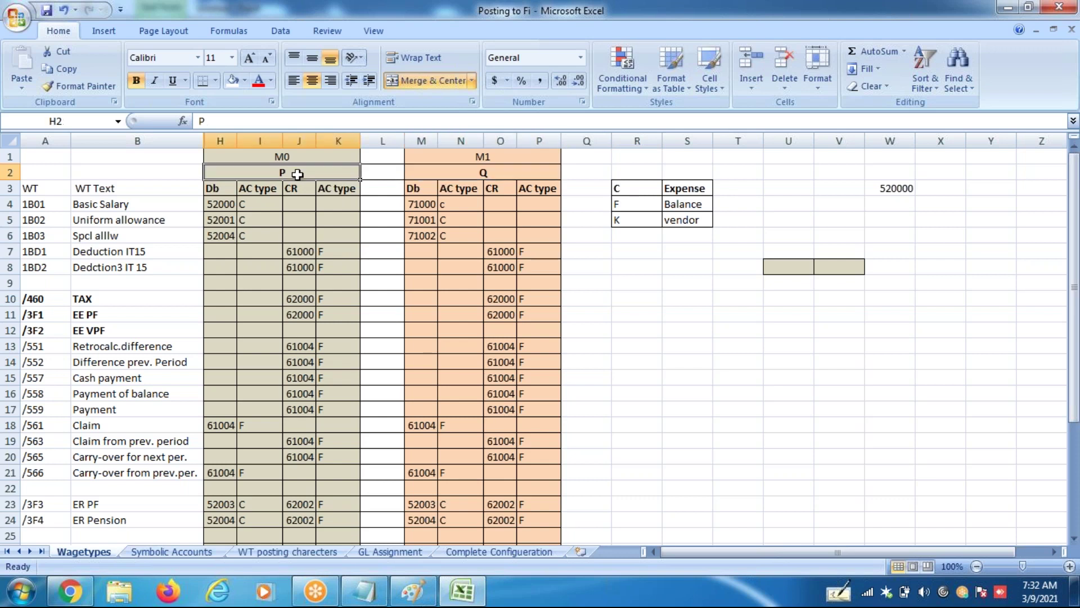
{"action": "left_click", "coordinate": [450, 173]}
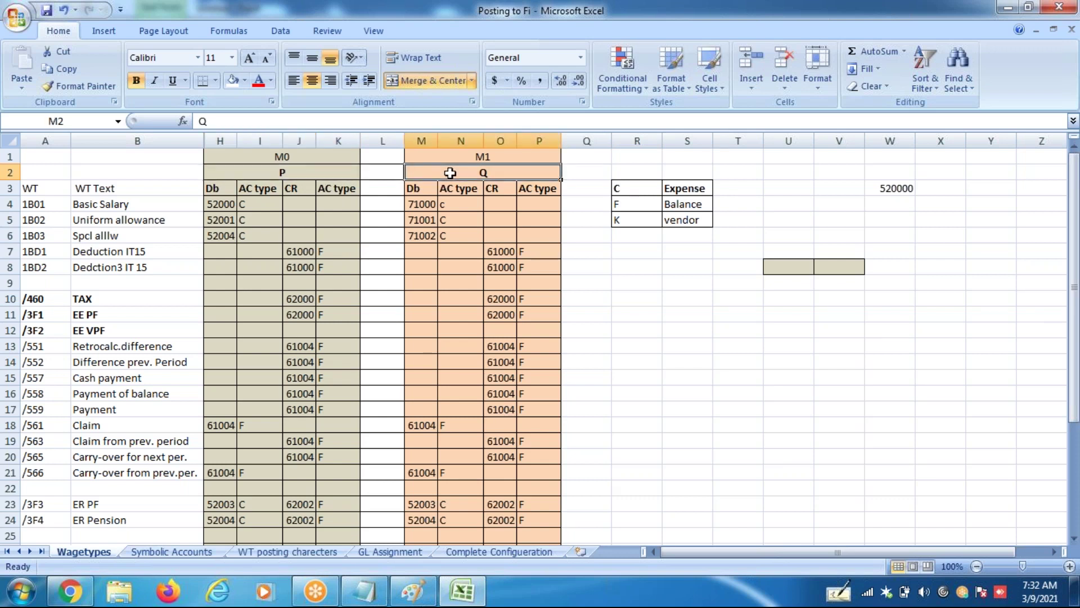
{"action": "left_click", "coordinate": [337, 171]}
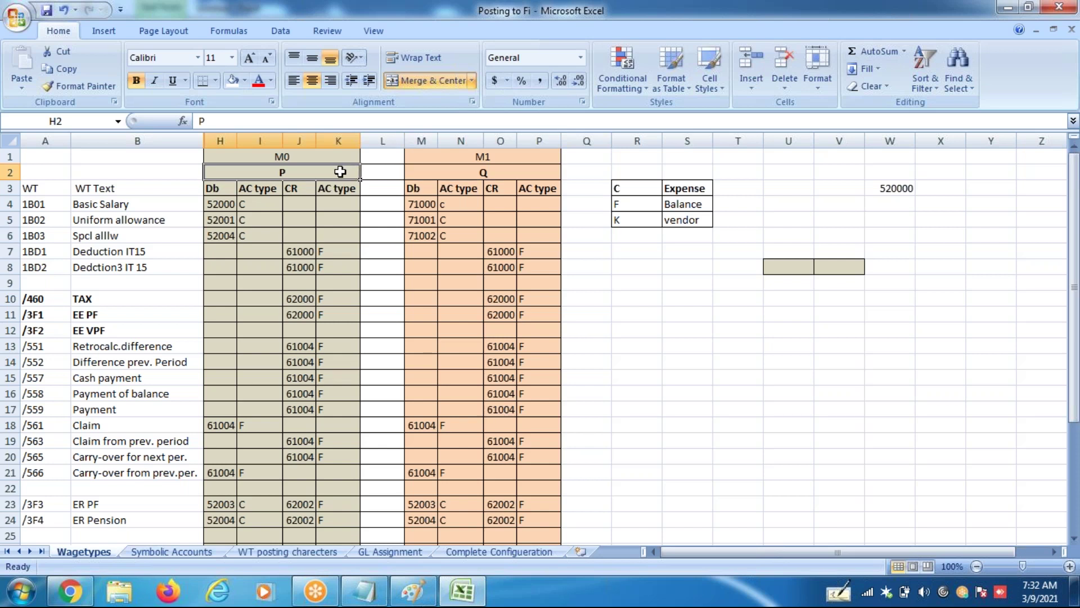
{"action": "type", "text": "In"}
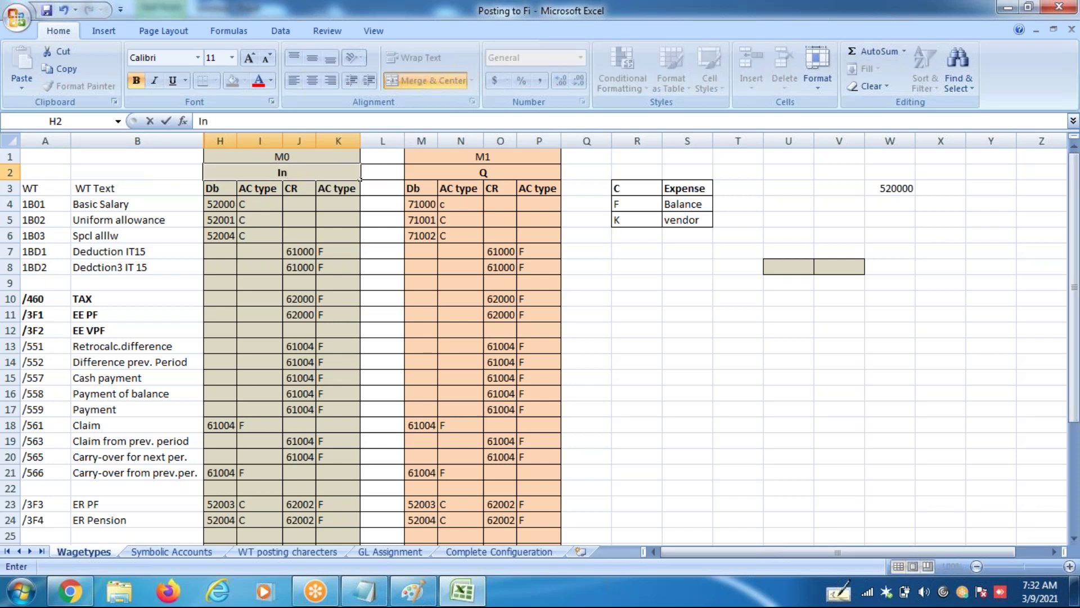
{"action": "key", "text": "BackSpace"}
{"action": "type", "text": "N43"}
{"action": "key", "text": "Tab"}
{"action": "key", "text": "Tab"}
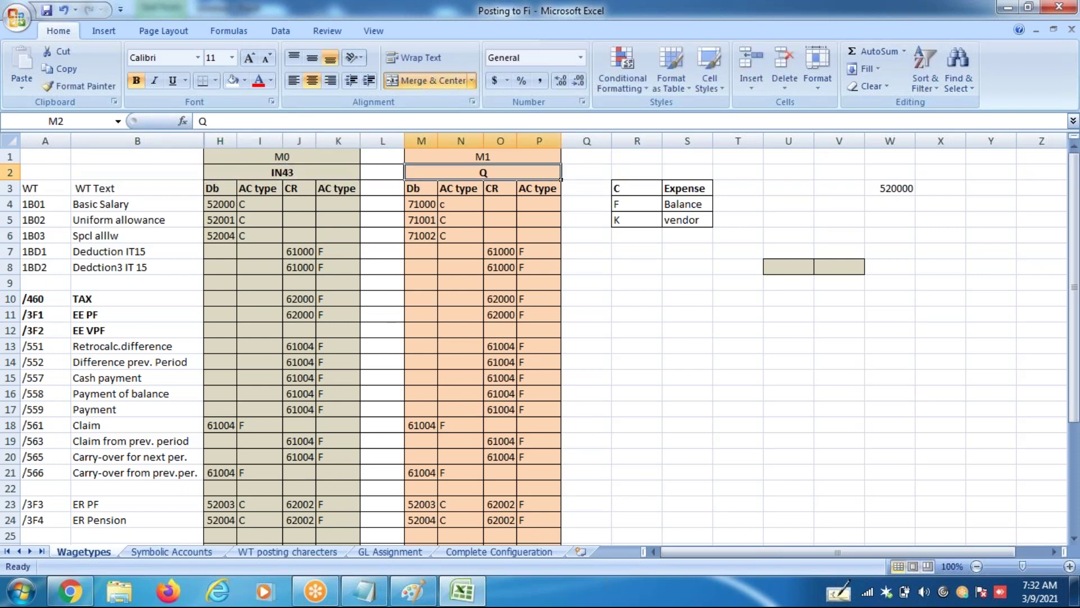
{"action": "type", "text": "IN"}
{"action": "type", "text": "44"}
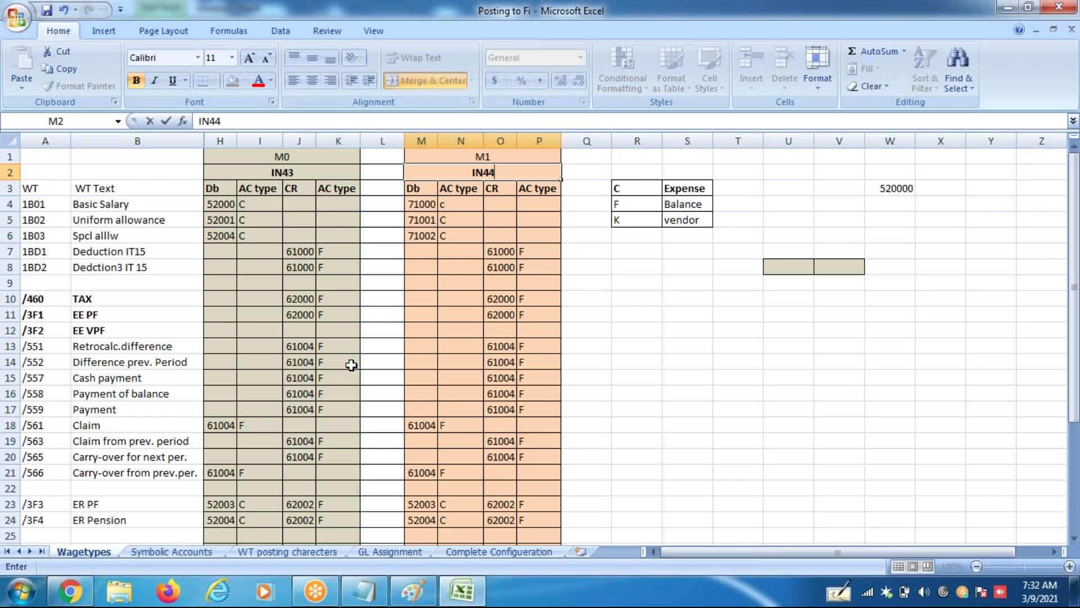
Step: Switch to Paint and write "-> GL codes for each Pay component is given by" under FI Admin, widening the text box to fit
{"action": "key", "text": "alt+Tab"}
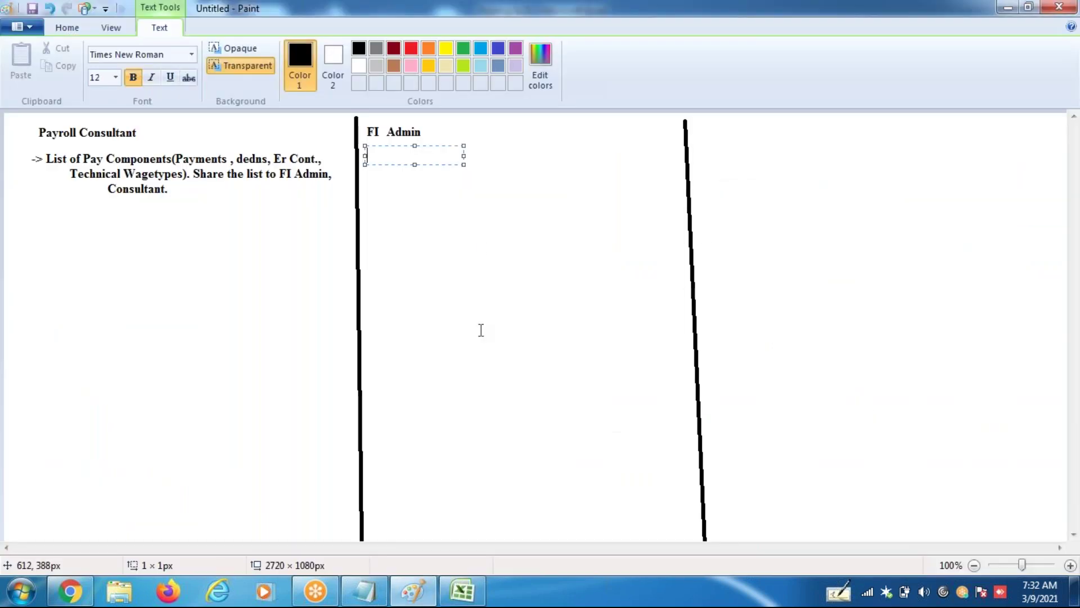
{"action": "type", "text": "-> GL code s"}
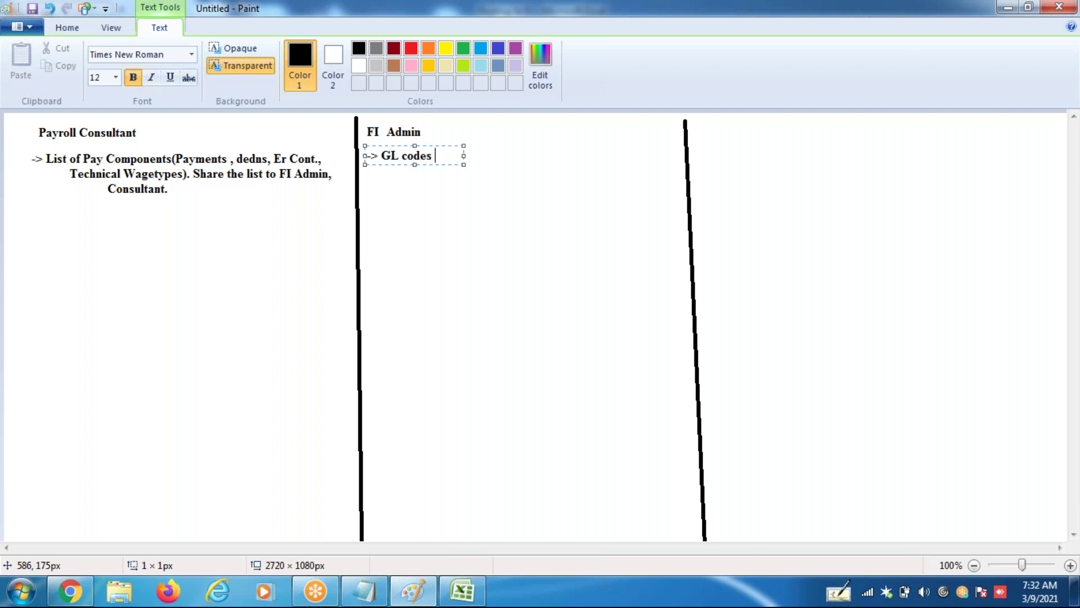
{"action": "type", "text": " for"}
{"action": "left_click_drag", "start_coordinate": [463, 156], "coordinate": [675, 188]}
{"action": "type", "text": "each"}
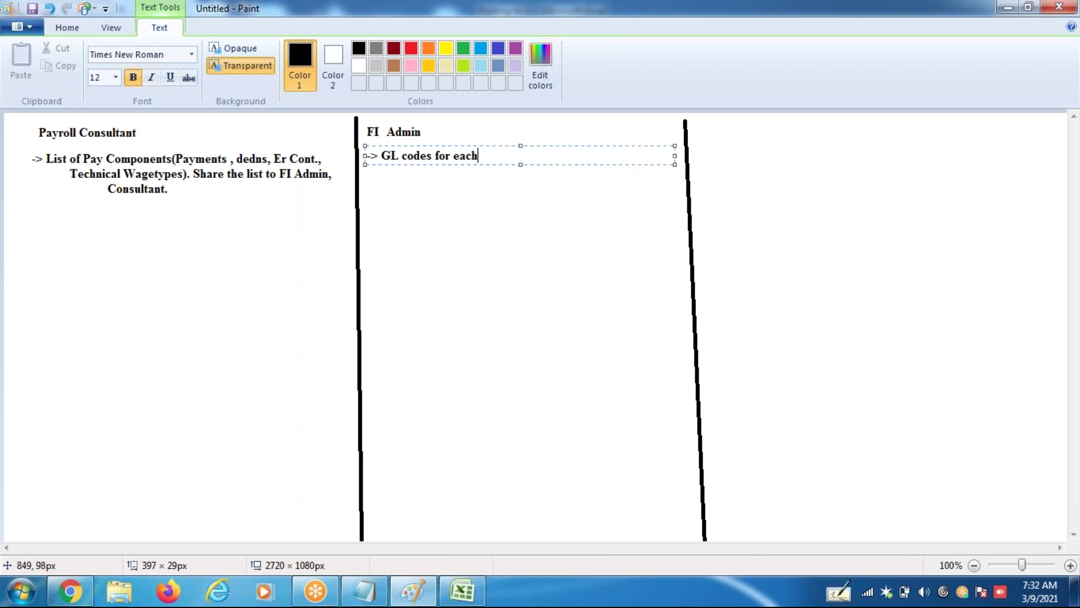
{"action": "type", "text": " Pay component is given by"}
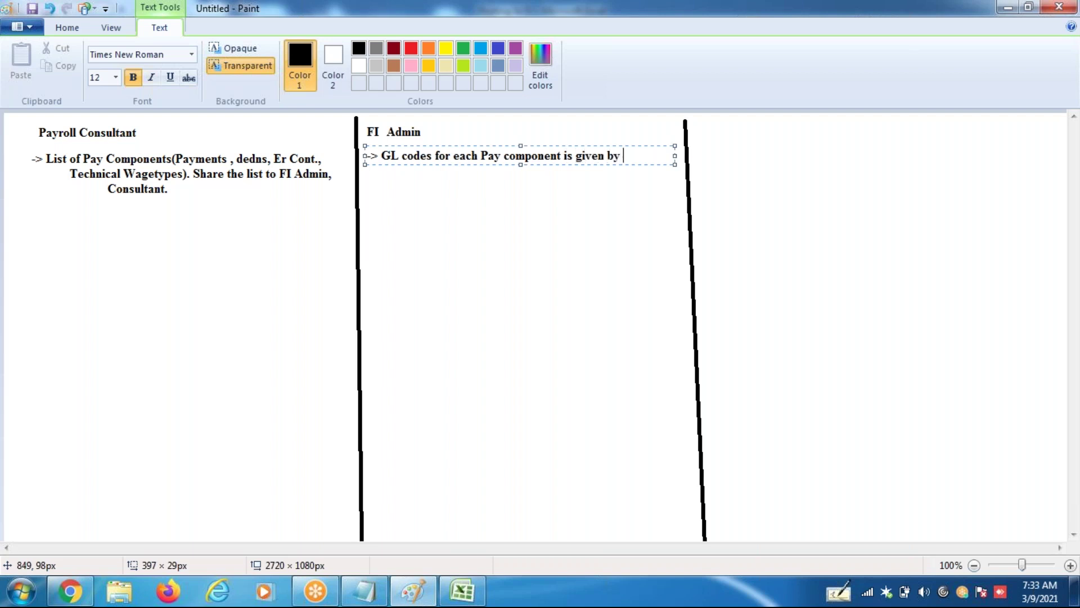